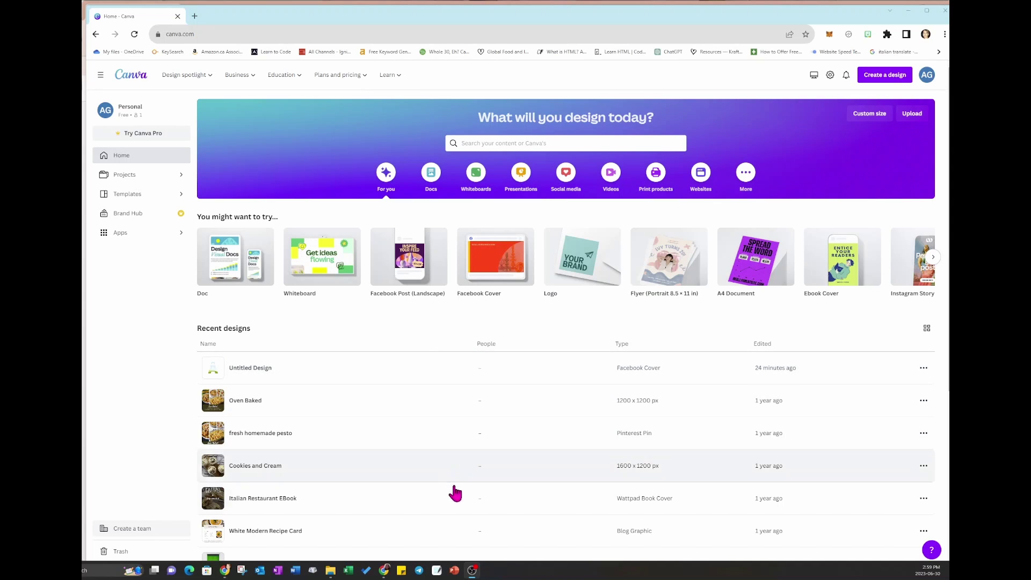
Create a new blank Facebook Cover design and add a square shape to its page
{"action": "left_click", "coordinate": [870, 78]}
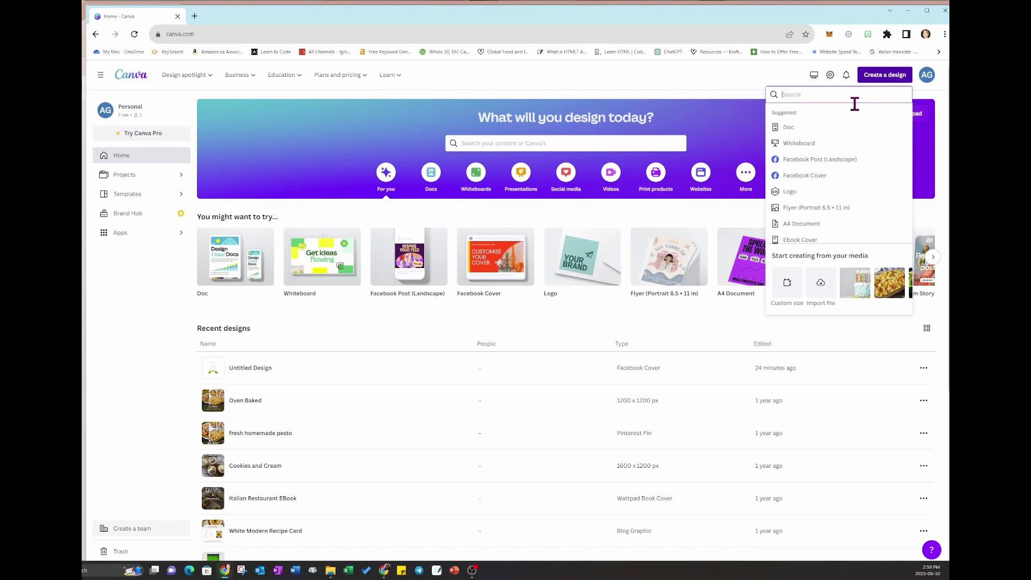
{"action": "left_click", "coordinate": [805, 178]}
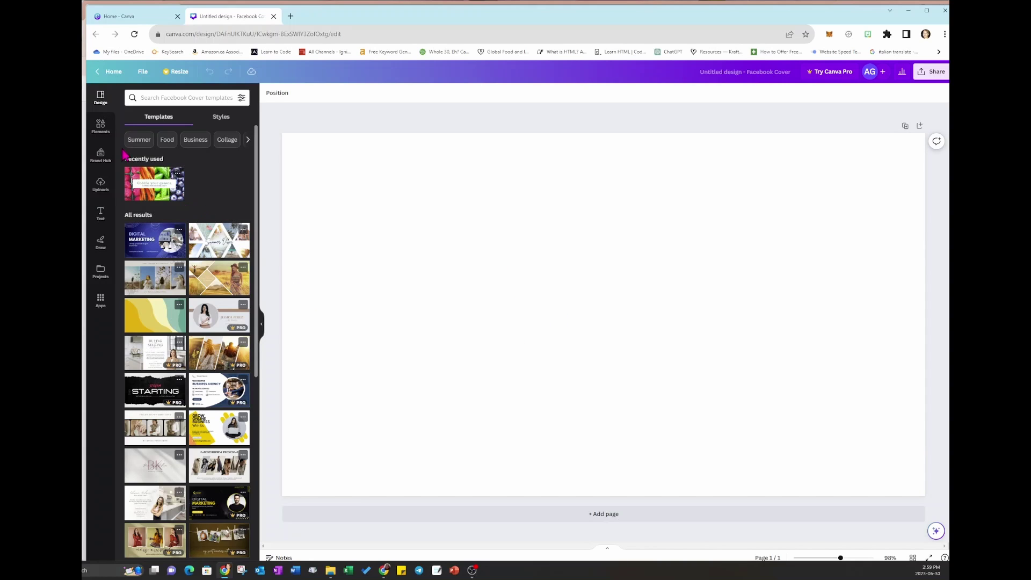
{"action": "left_click", "coordinate": [102, 128]}
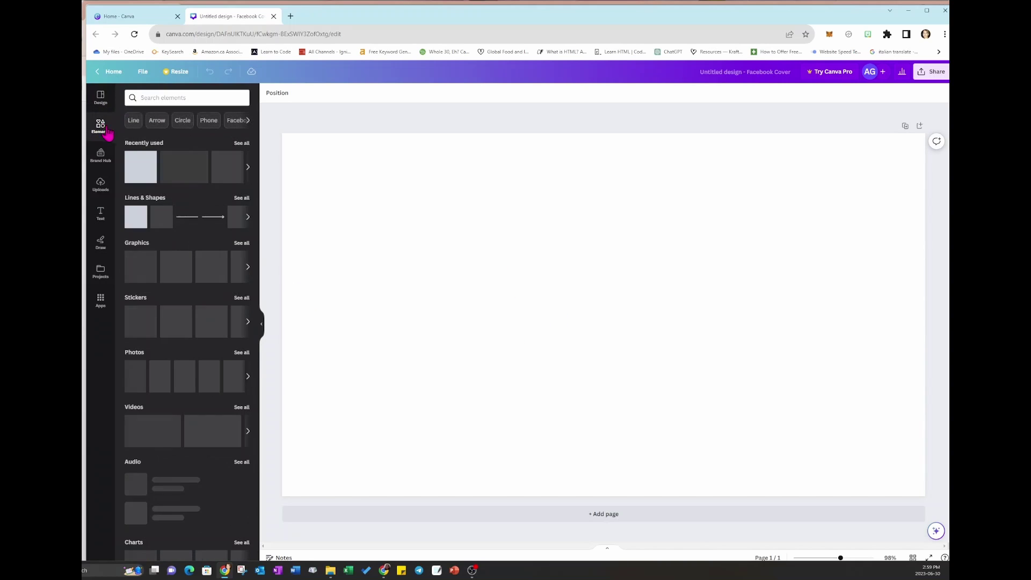
{"action": "left_click", "coordinate": [139, 171]}
{"action": "double_click", "coordinate": [558, 306]}
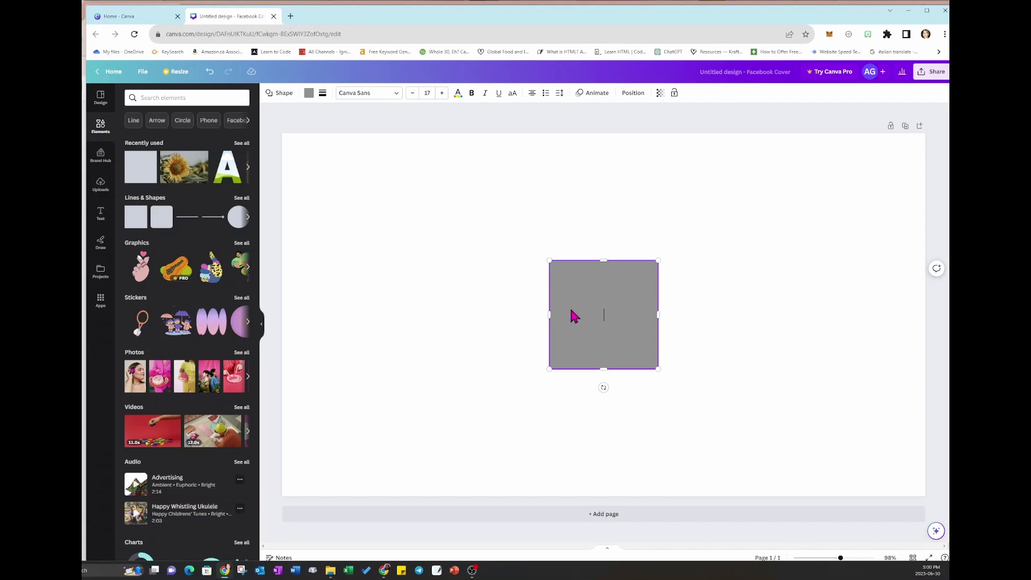
Search the elements for "shape" and add the wavy brown blob graphic to the page
{"action": "left_click", "coordinate": [202, 99]}
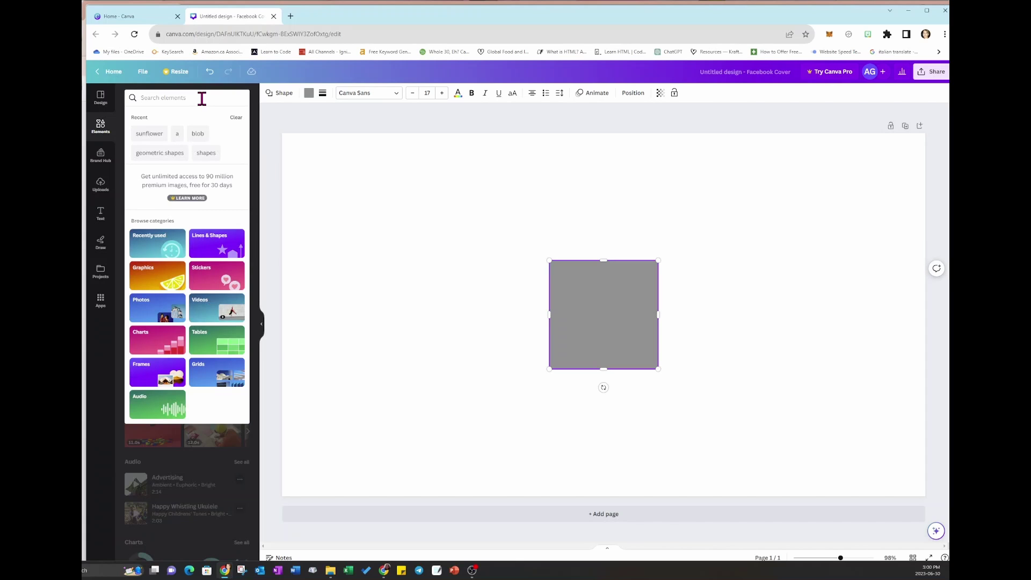
{"action": "type", "text": "o"}
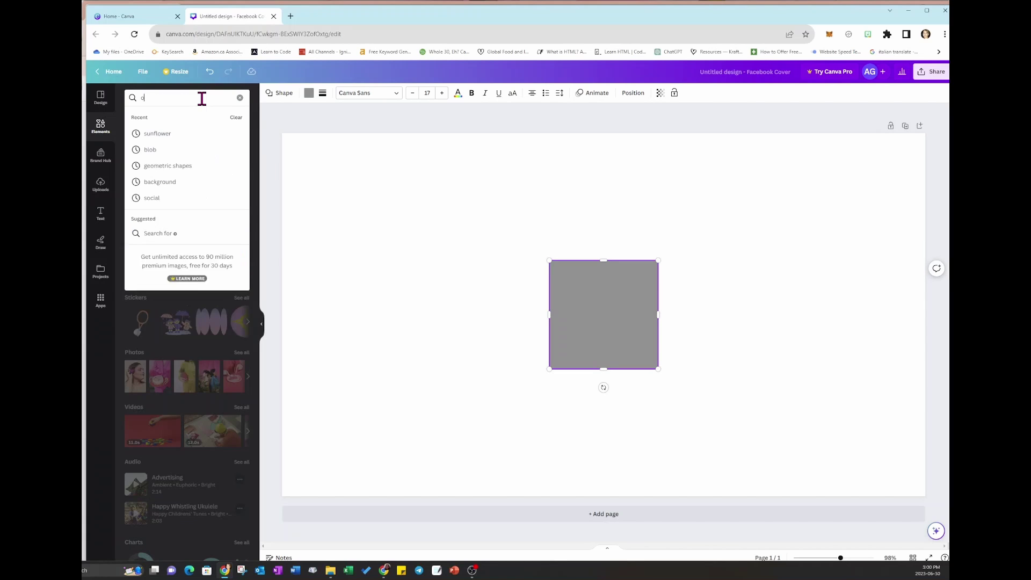
{"action": "key", "text": "BackSpace"}
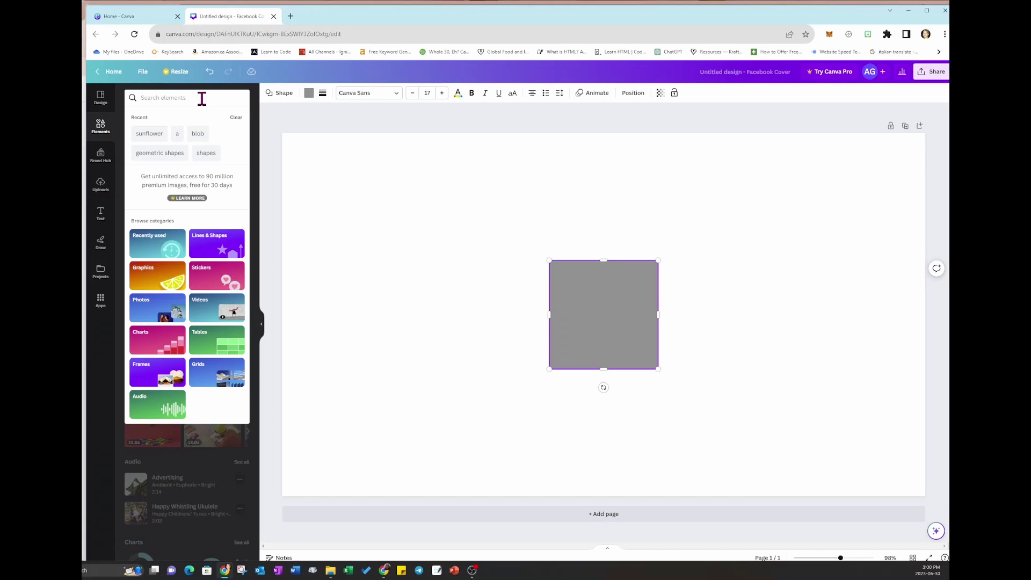
{"action": "type", "text": "shape"}
{"action": "key", "text": "Return"}
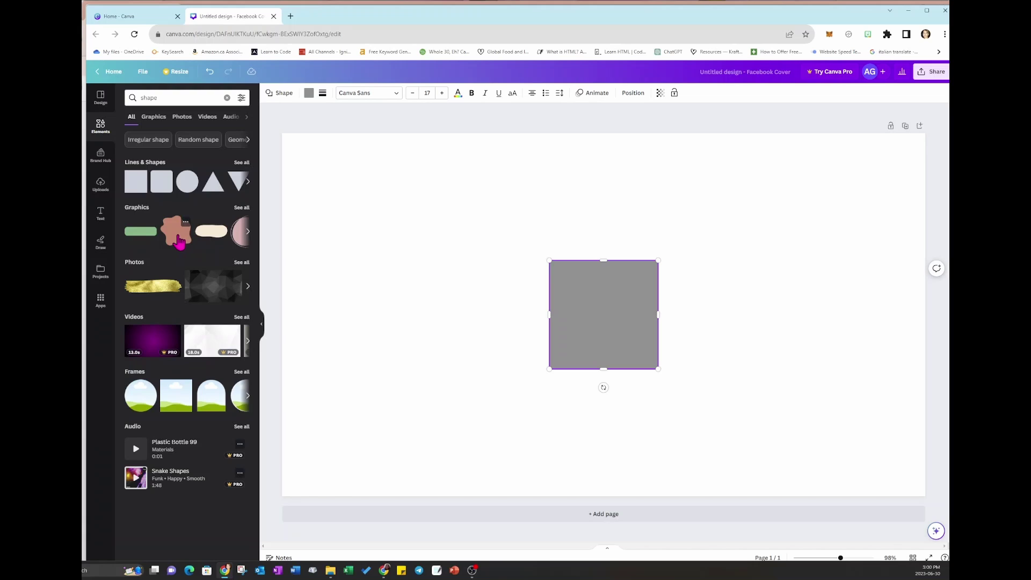
{"action": "left_click", "coordinate": [175, 241]}
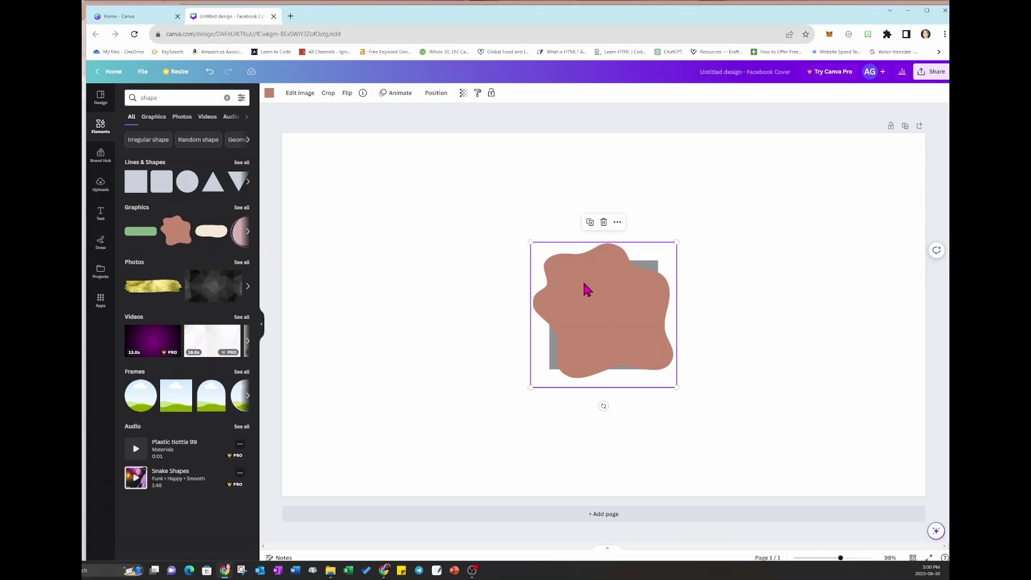
Enlarge the brown blob beside the grey square and delete the square from the page
{"action": "left_click_drag", "start_coordinate": [587, 288], "coordinate": [437, 285]}
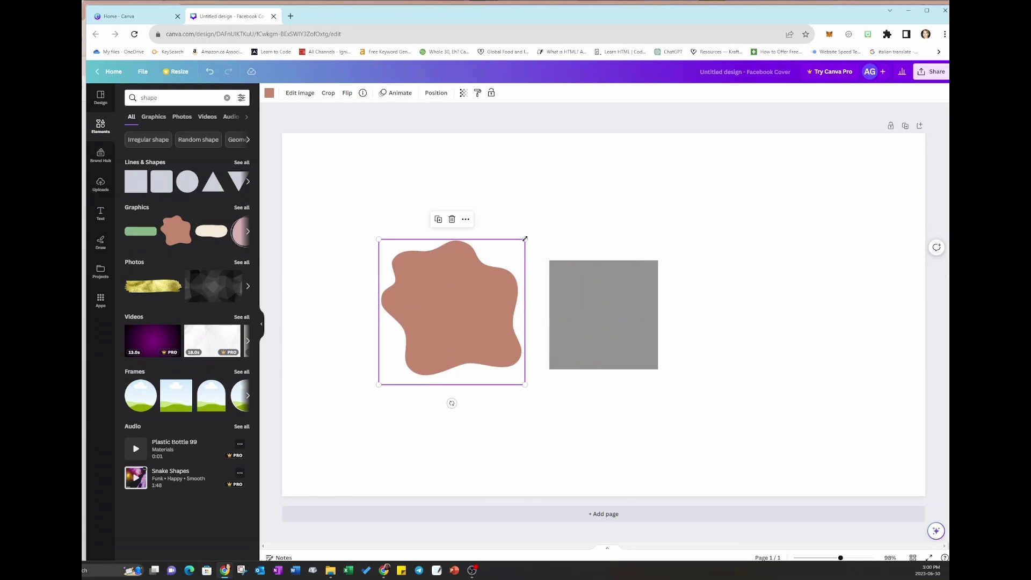
{"action": "left_click_drag", "start_coordinate": [525, 238], "coordinate": [684, 195]}
{"action": "left_click", "coordinate": [651, 283]}
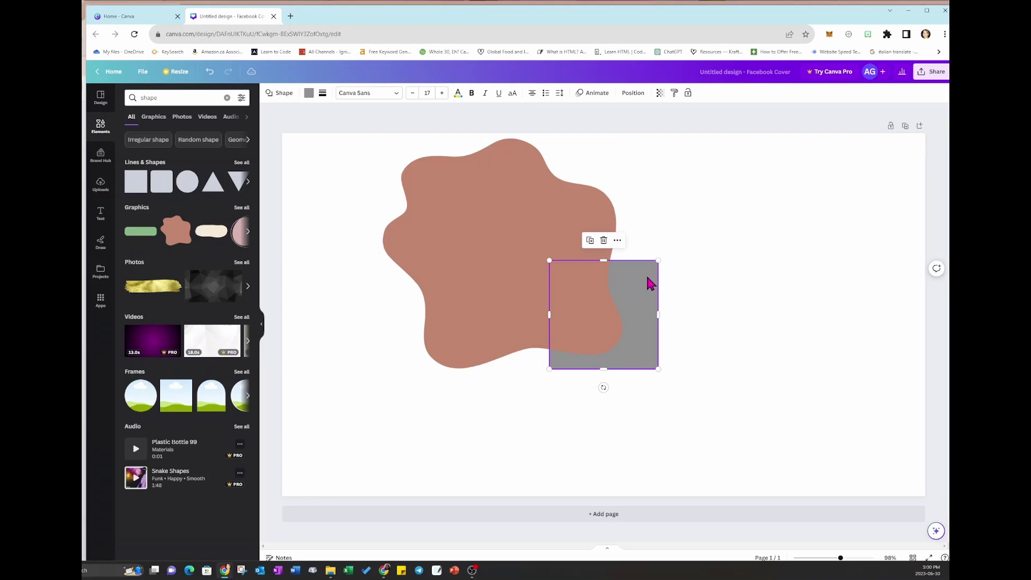
{"action": "key", "text": "Delete"}
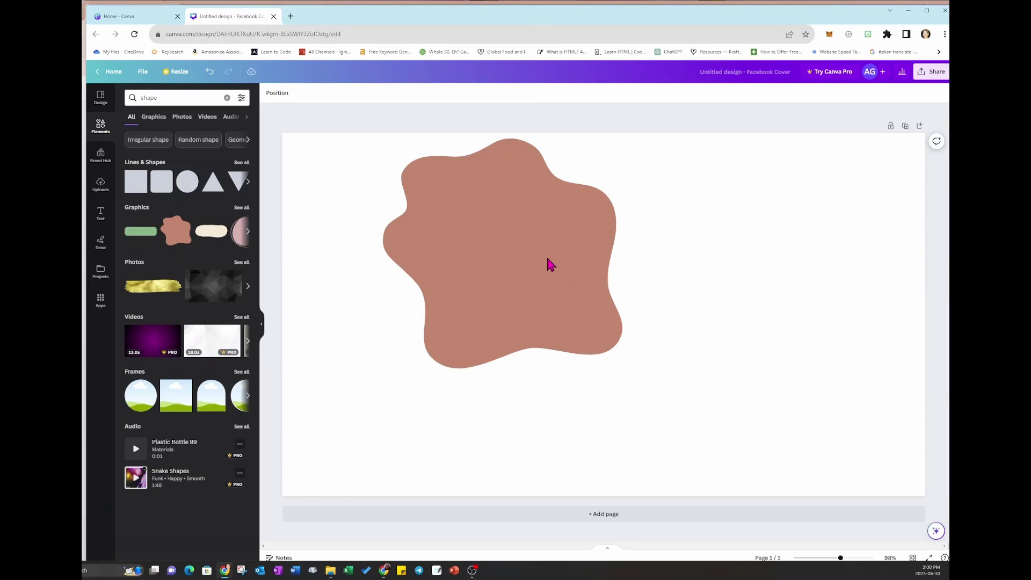
Enlarge the brown blob to nearly the full page height and position it around the middle of the page
{"action": "left_click_drag", "start_coordinate": [548, 263], "coordinate": [661, 320]}
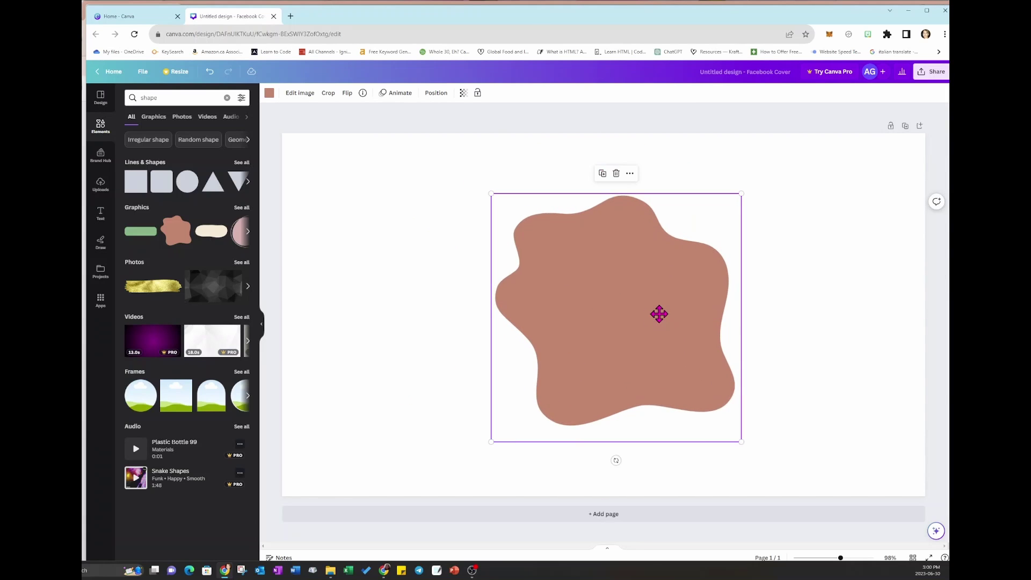
{"action": "left_click", "coordinate": [245, 209]}
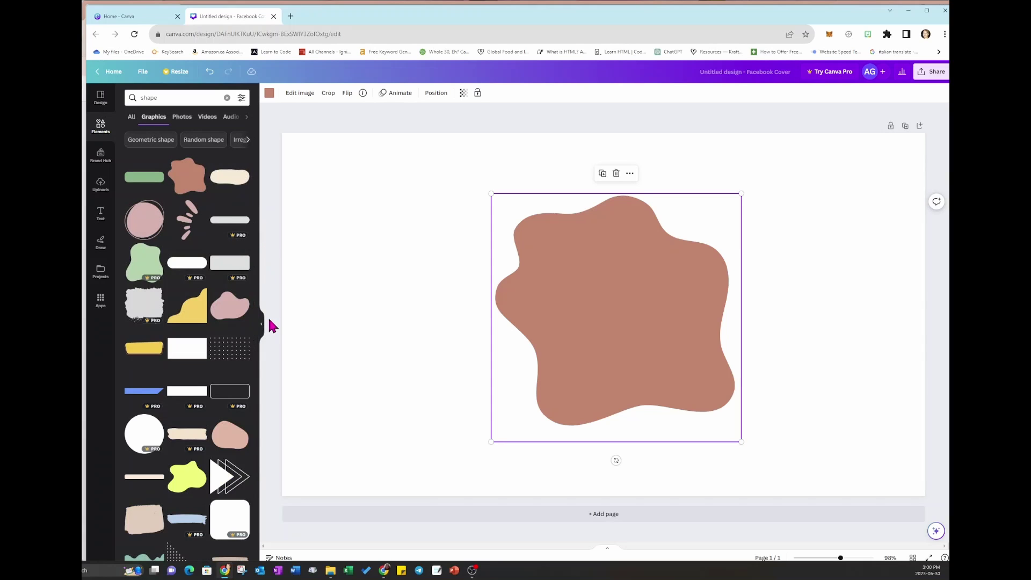
{"action": "left_click", "coordinate": [484, 122]}
{"action": "left_click", "coordinate": [672, 297]}
{"action": "left_click_drag", "start_coordinate": [741, 194], "coordinate": [788, 146]}
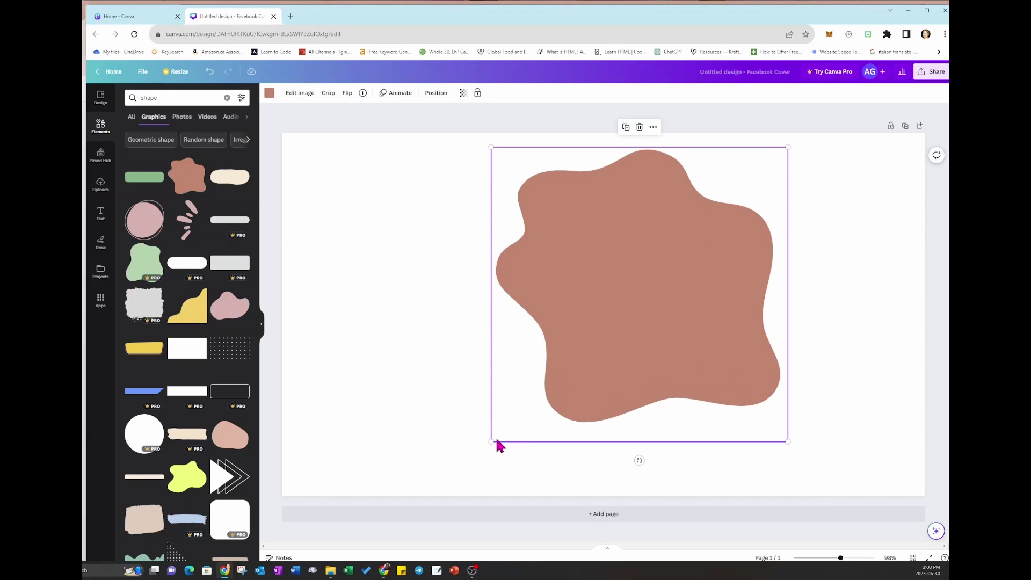
{"action": "left_click_drag", "start_coordinate": [491, 441], "coordinate": [359, 468]}
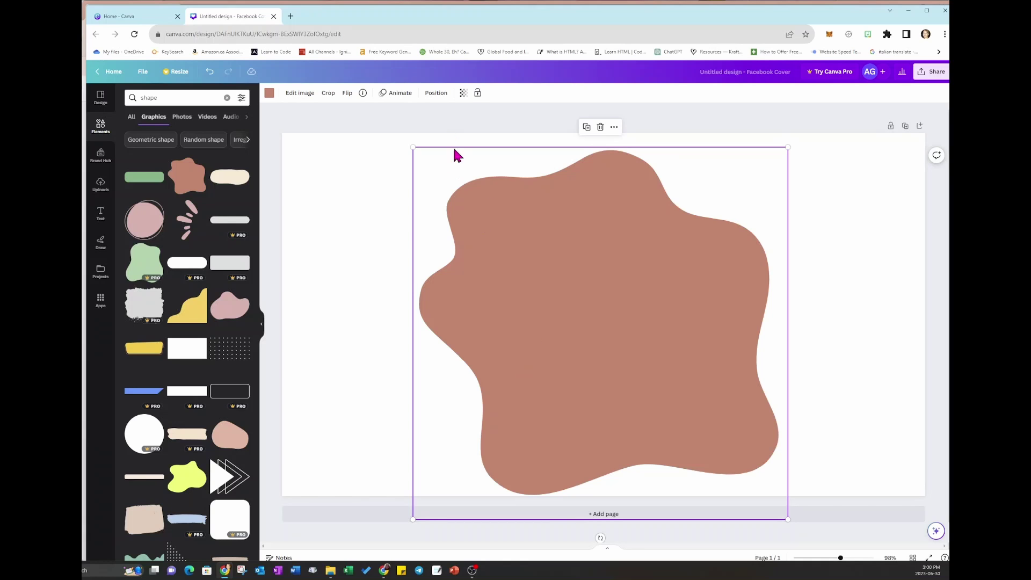
{"action": "left_click_drag", "start_coordinate": [577, 253], "coordinate": [580, 245]}
{"action": "left_click", "coordinate": [395, 122]}
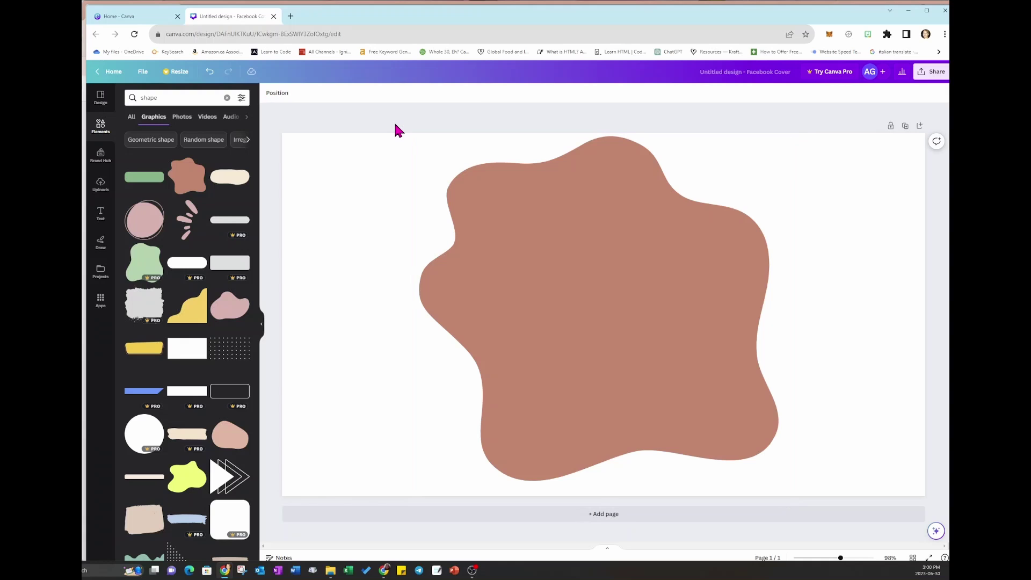
Add a heading over the blob and replace its placeholder text with "Beautiful!"
{"action": "left_click", "coordinate": [101, 213]}
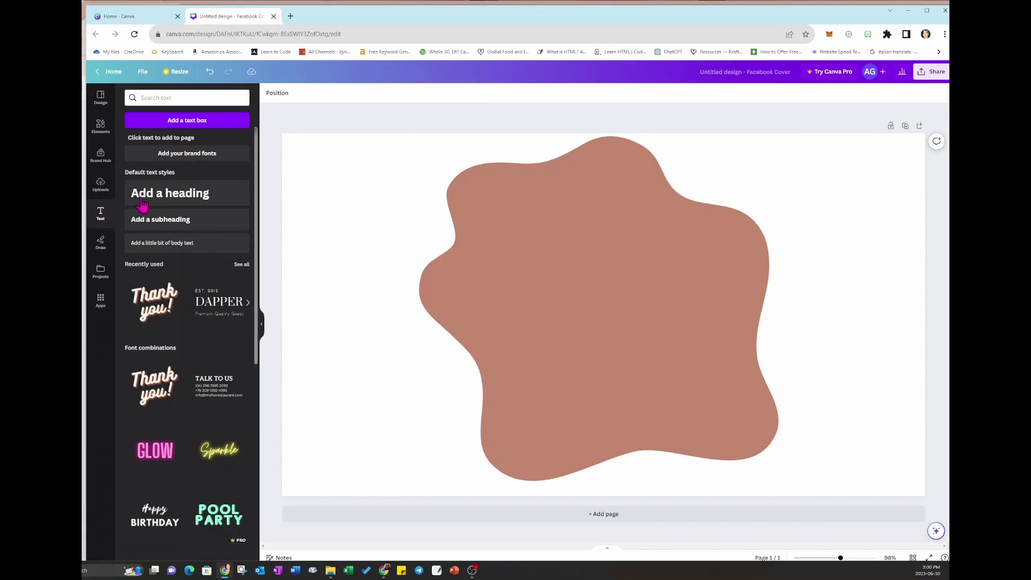
{"action": "left_click", "coordinate": [181, 195]}
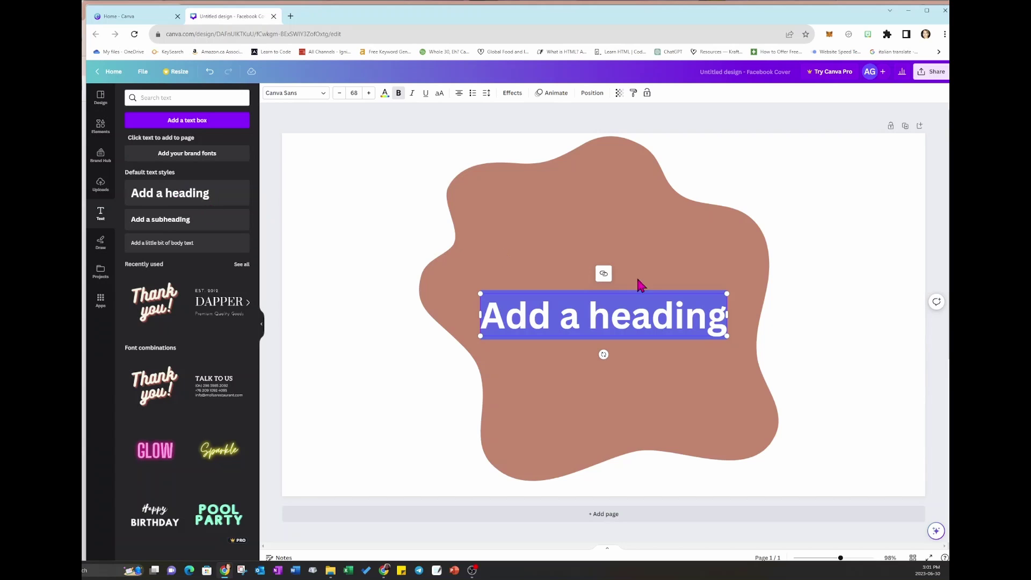
{"action": "left_click", "coordinate": [611, 314]}
{"action": "double_click", "coordinate": [612, 314]}
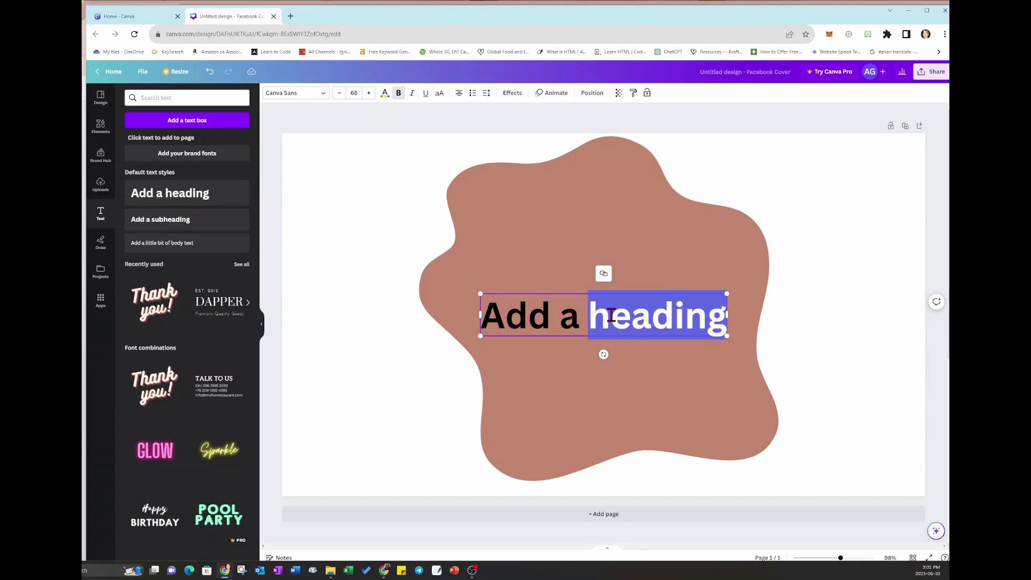
{"action": "triple_click", "coordinate": [611, 314]}
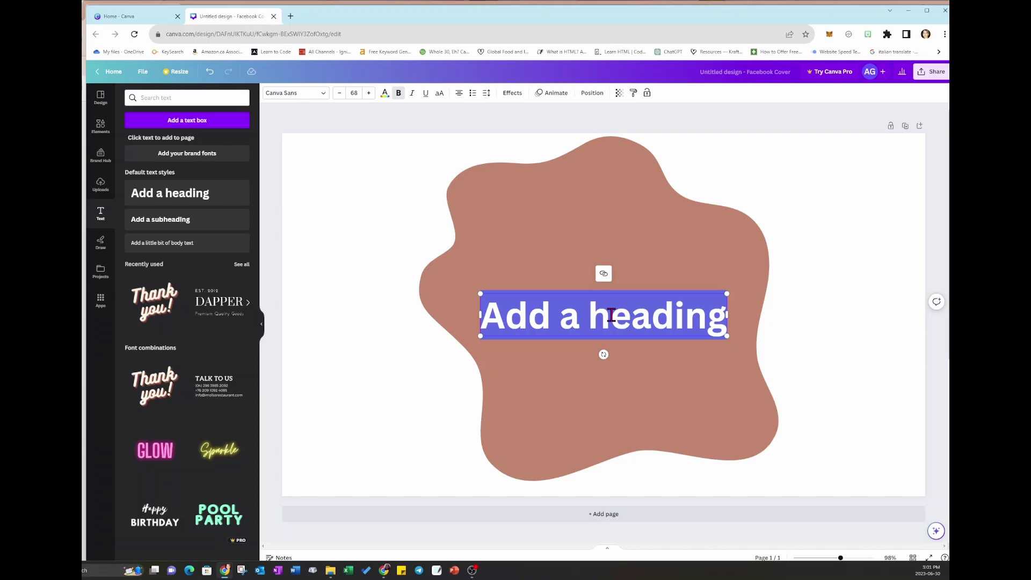
{"action": "type", "text": "B"}
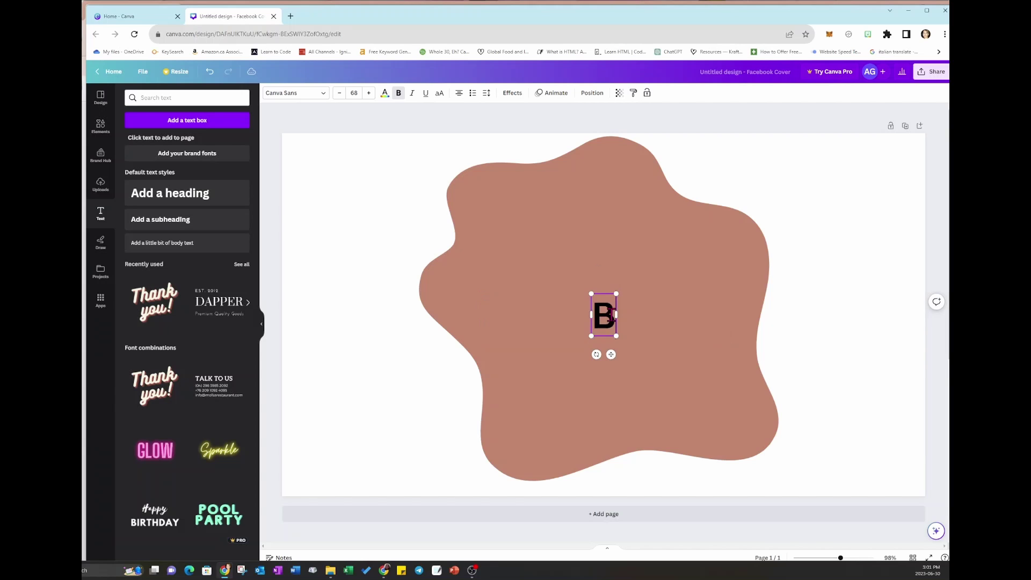
{"action": "type", "text": "eautiful!"}
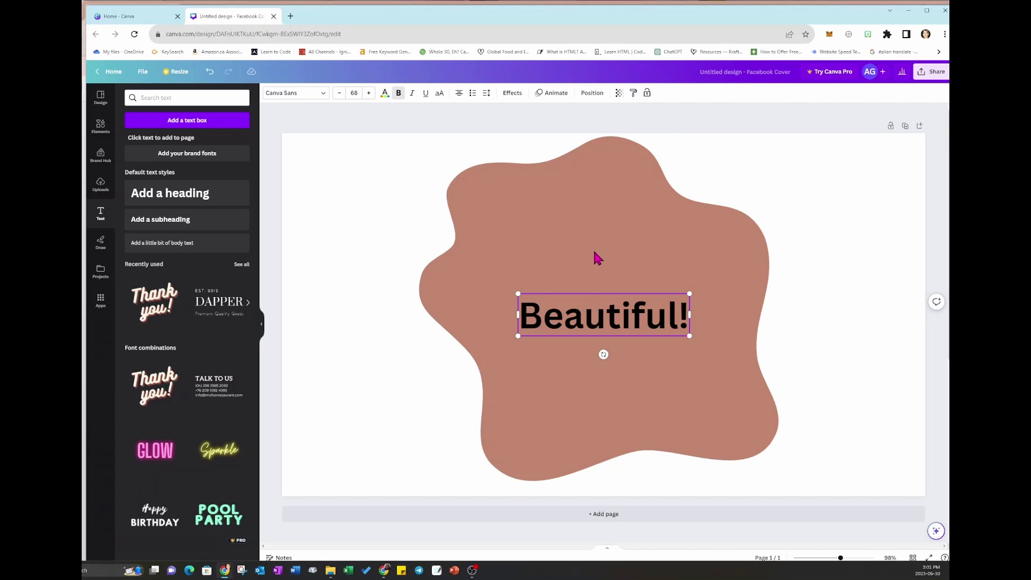
Change the text color of the "Beautiful!" heading to white
{"action": "left_click", "coordinate": [587, 273]}
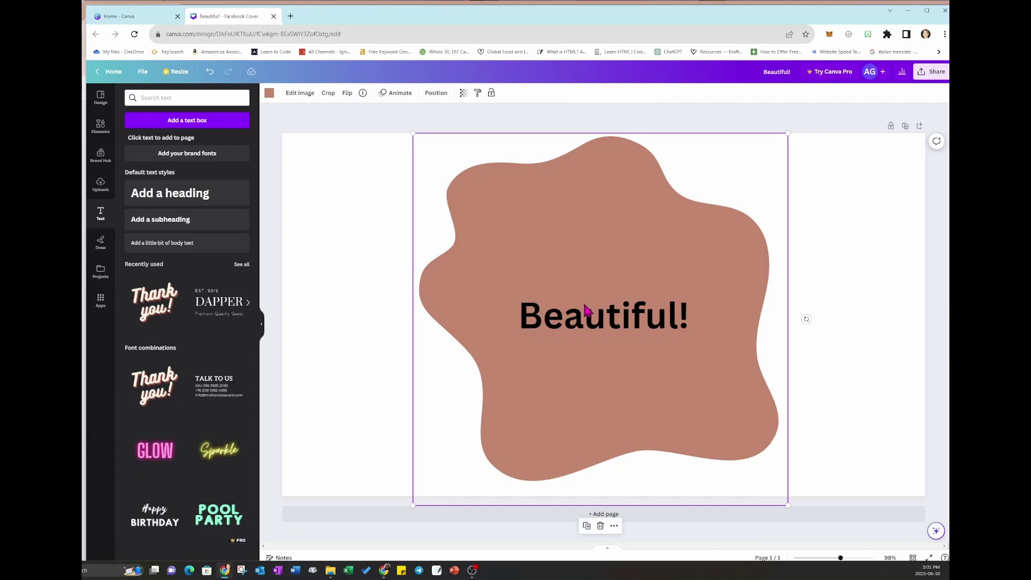
{"action": "left_click", "coordinate": [586, 320]}
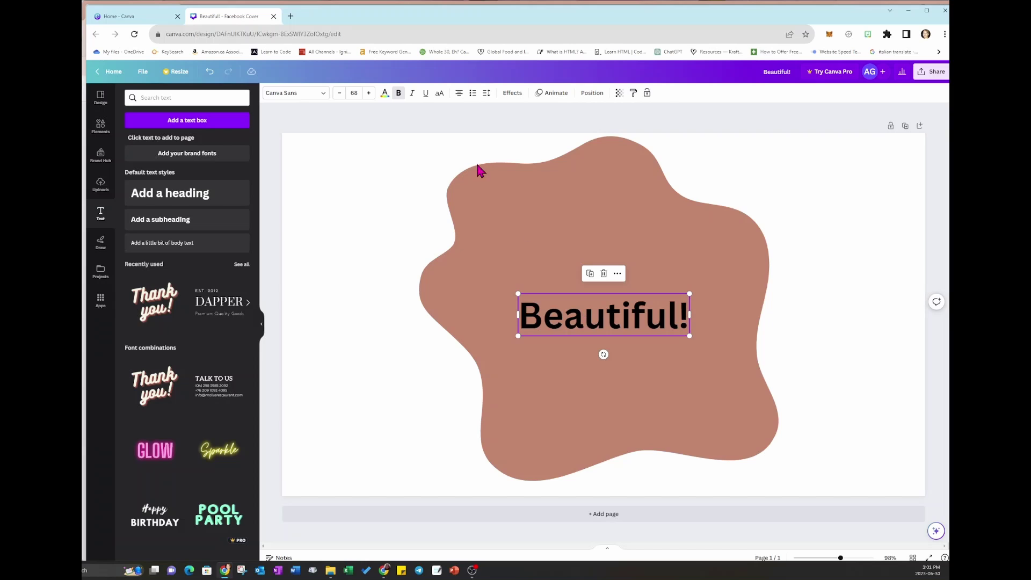
{"action": "left_click", "coordinate": [387, 100]}
{"action": "left_click", "coordinate": [198, 143]}
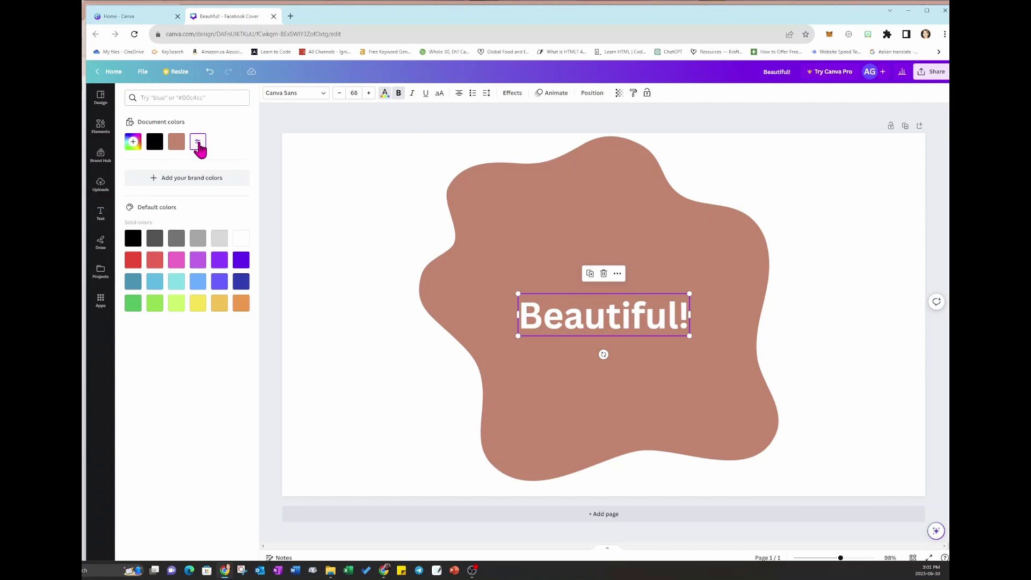
Recolor the brown blob behind the heading with the default solid red
{"action": "left_click", "coordinate": [502, 232]}
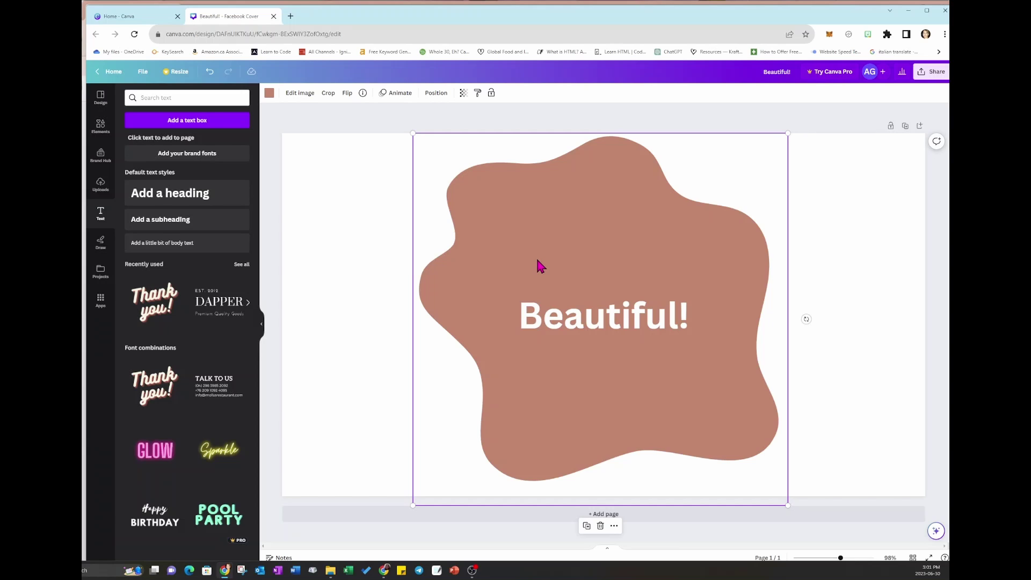
{"action": "left_click", "coordinate": [269, 94]}
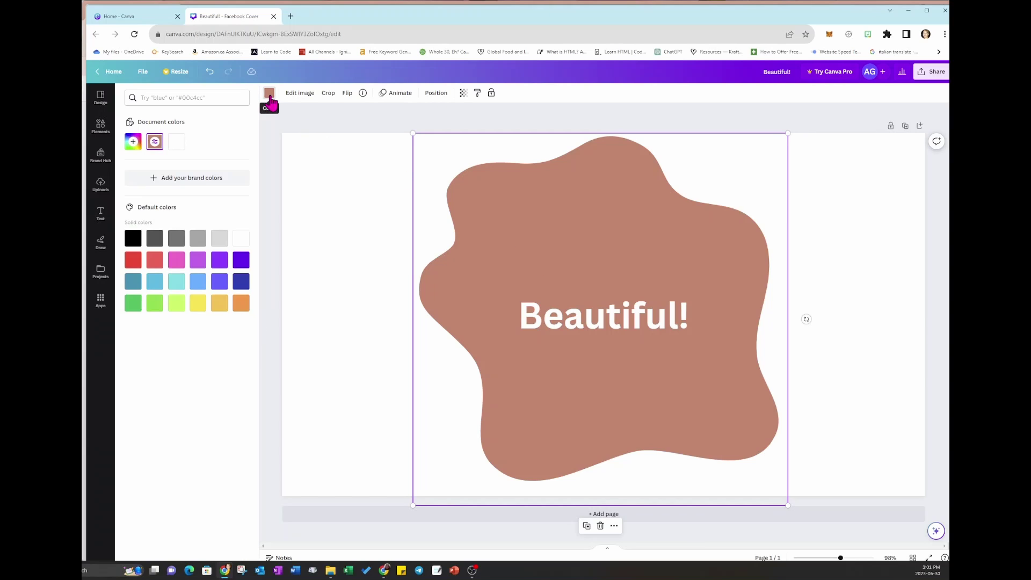
{"action": "left_click", "coordinate": [133, 262]}
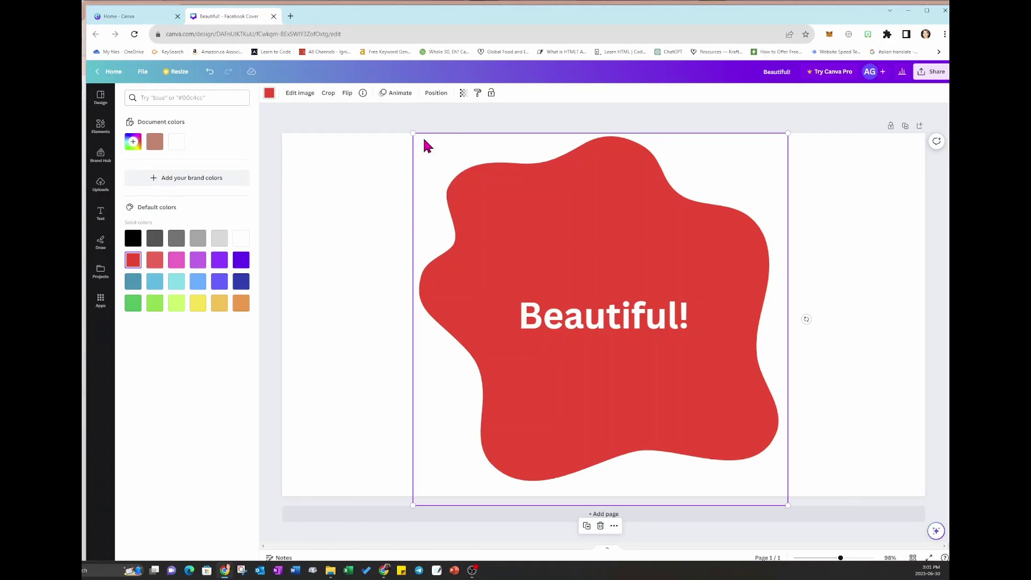
{"action": "key", "text": "Escape"}
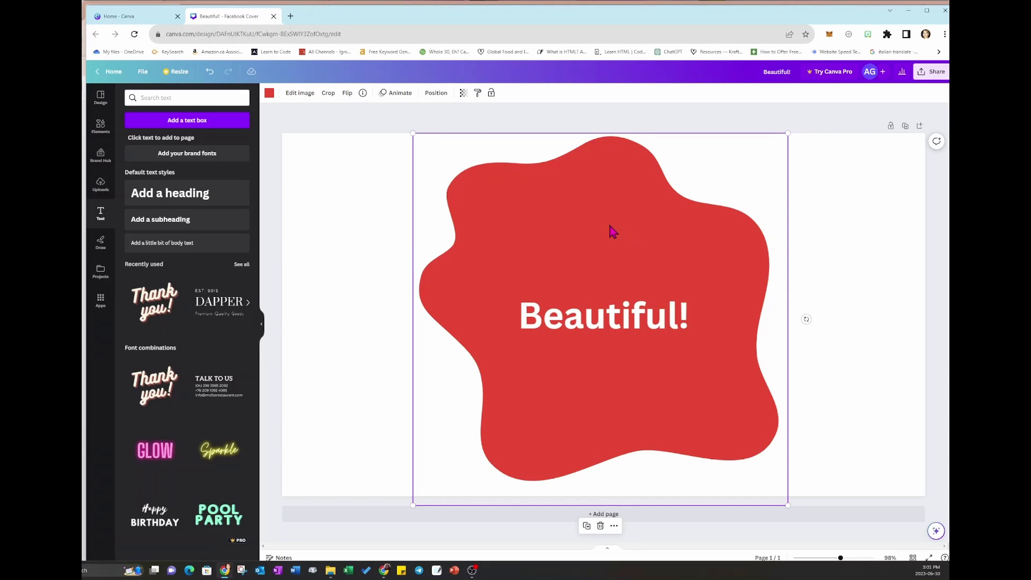
{"action": "left_click", "coordinate": [270, 96]}
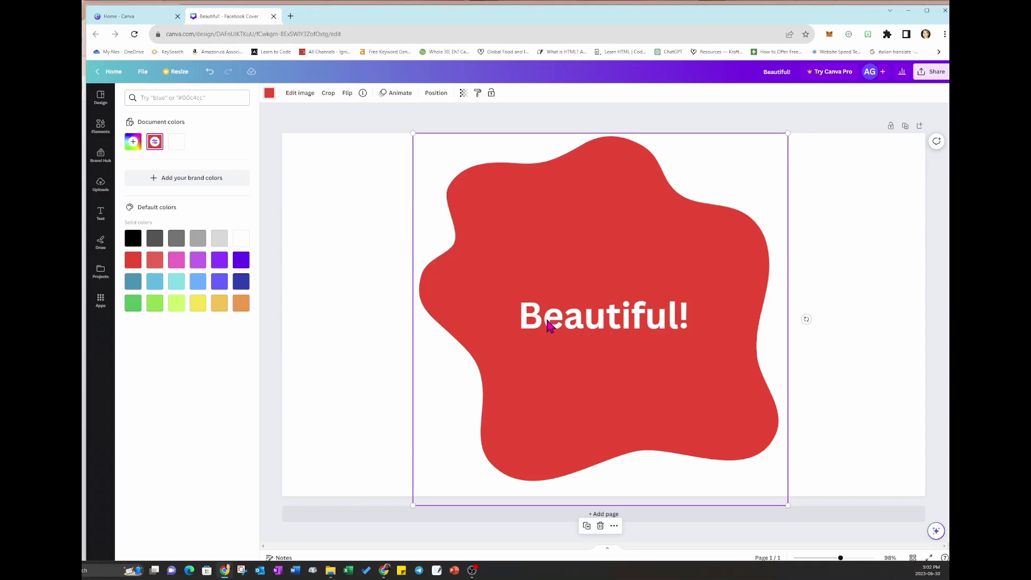
{"action": "left_click", "coordinate": [464, 113]}
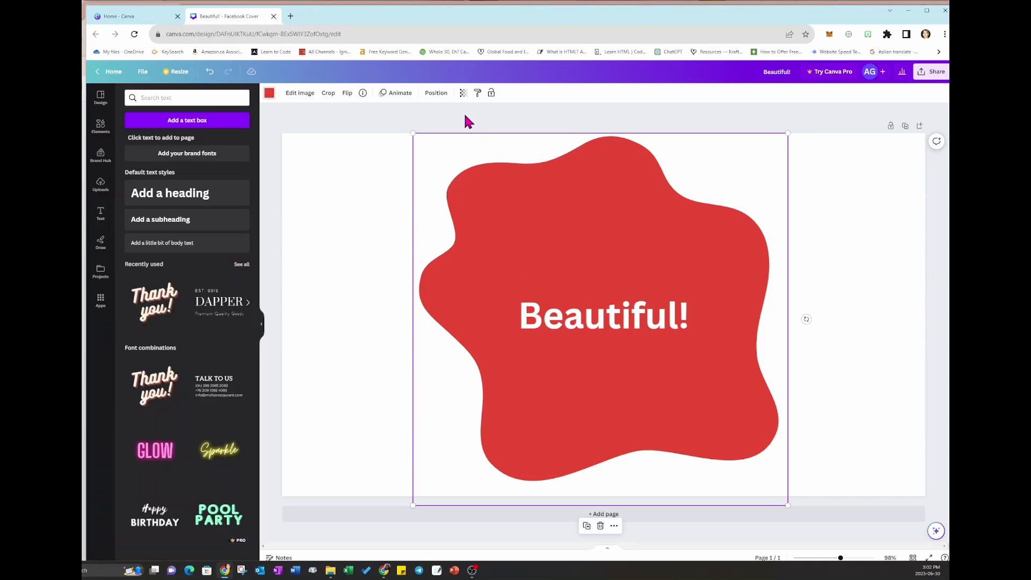
{"action": "left_click", "coordinate": [464, 112]}
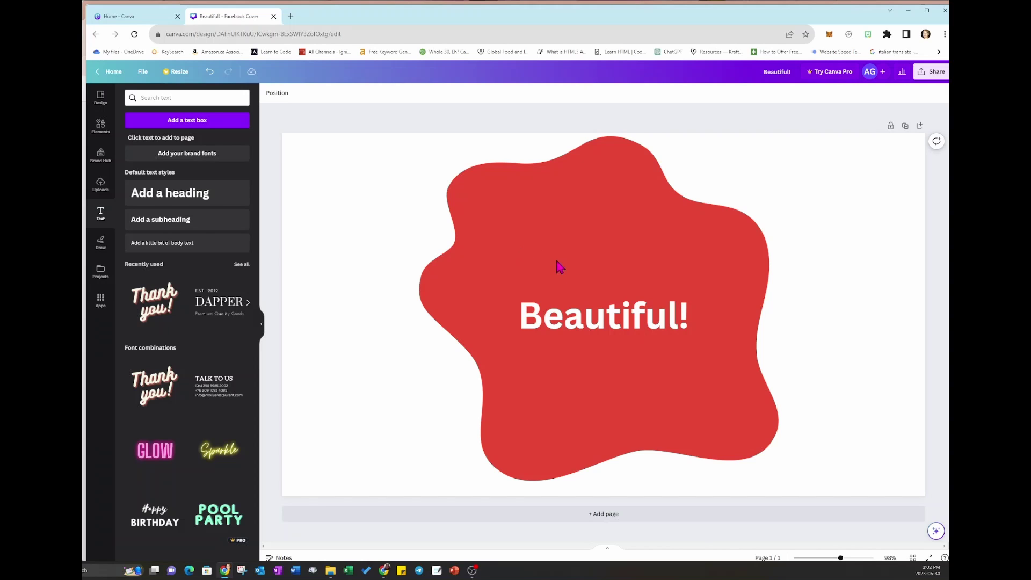
Increase the font size of the "Beautiful!" heading to 144
{"action": "left_click", "coordinate": [571, 318]}
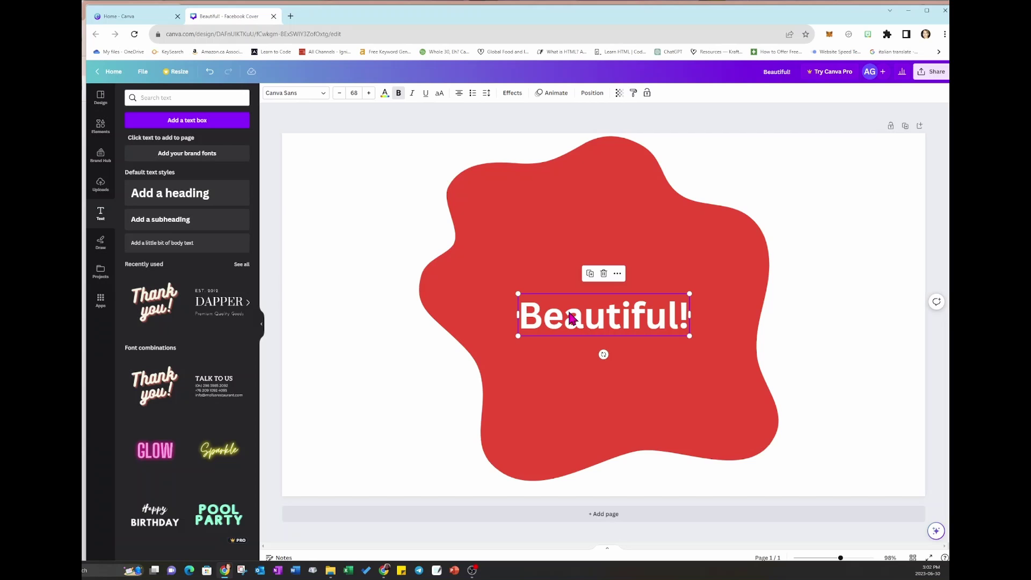
{"action": "left_click", "coordinate": [359, 93]}
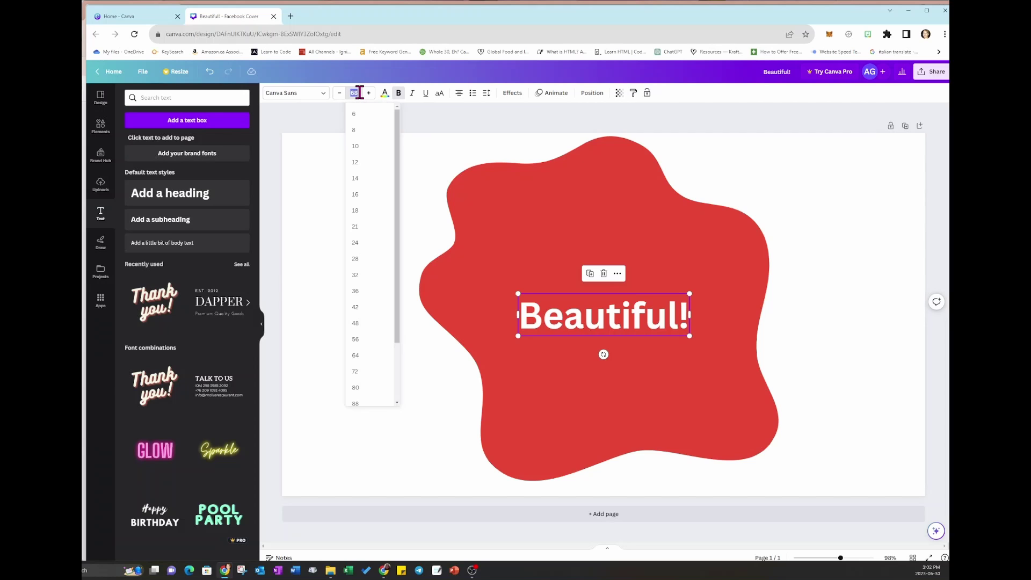
{"action": "left_click_drag", "start_coordinate": [398, 127], "coordinate": [398, 185]}
{"action": "left_click", "coordinate": [361, 347]}
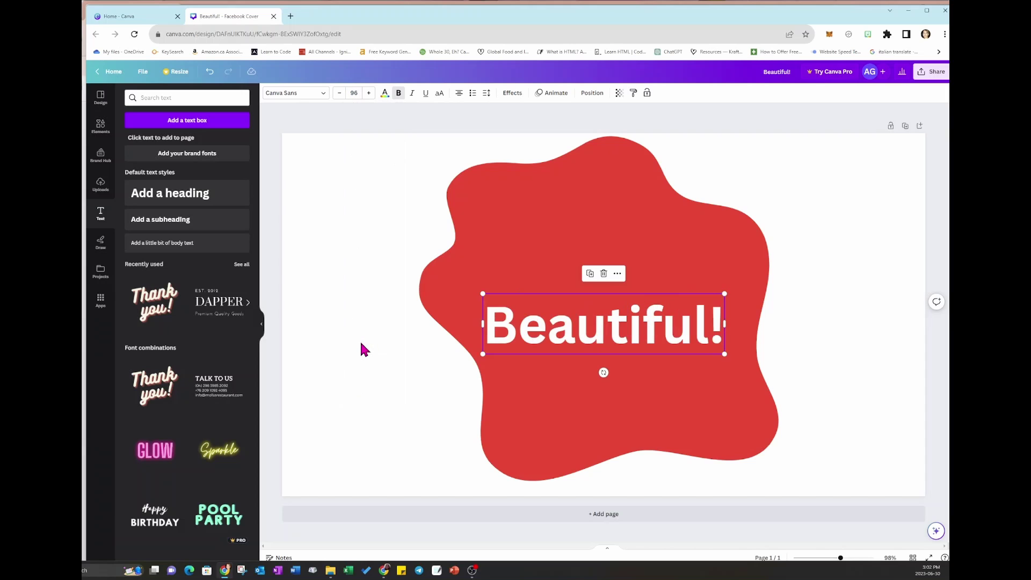
{"action": "left_click", "coordinate": [356, 92]}
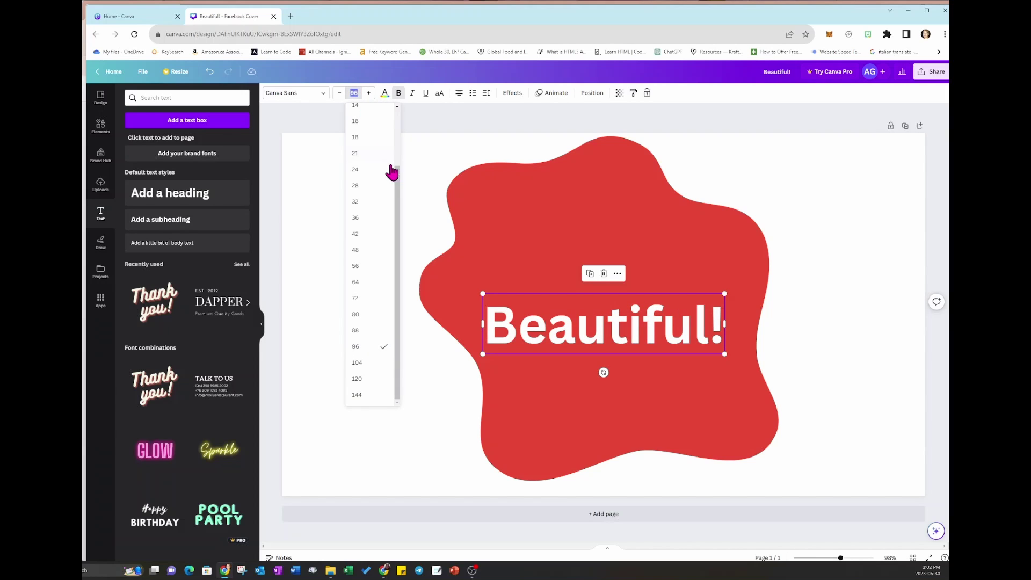
{"action": "left_click", "coordinate": [357, 379]}
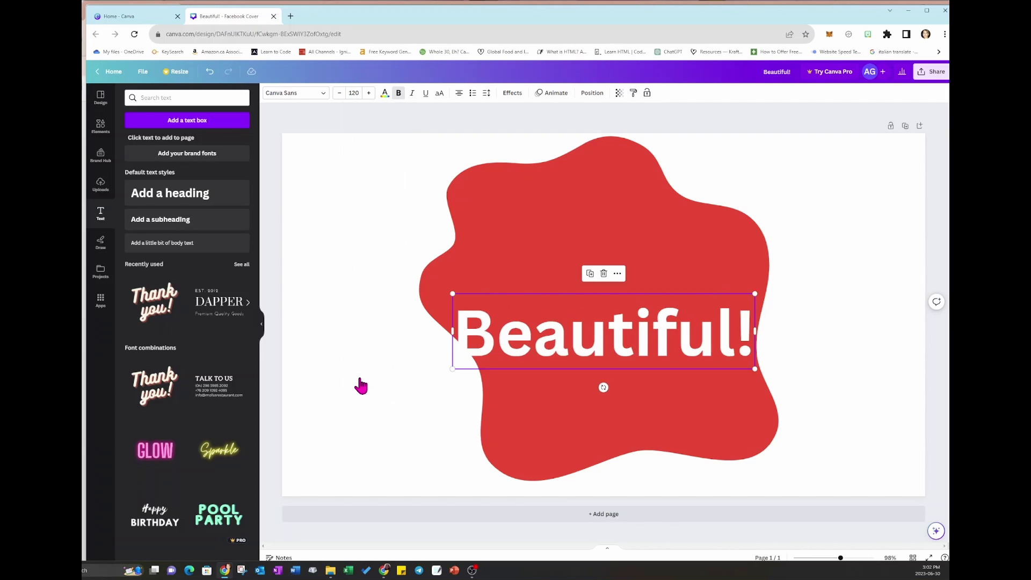
{"action": "left_click", "coordinate": [357, 93]}
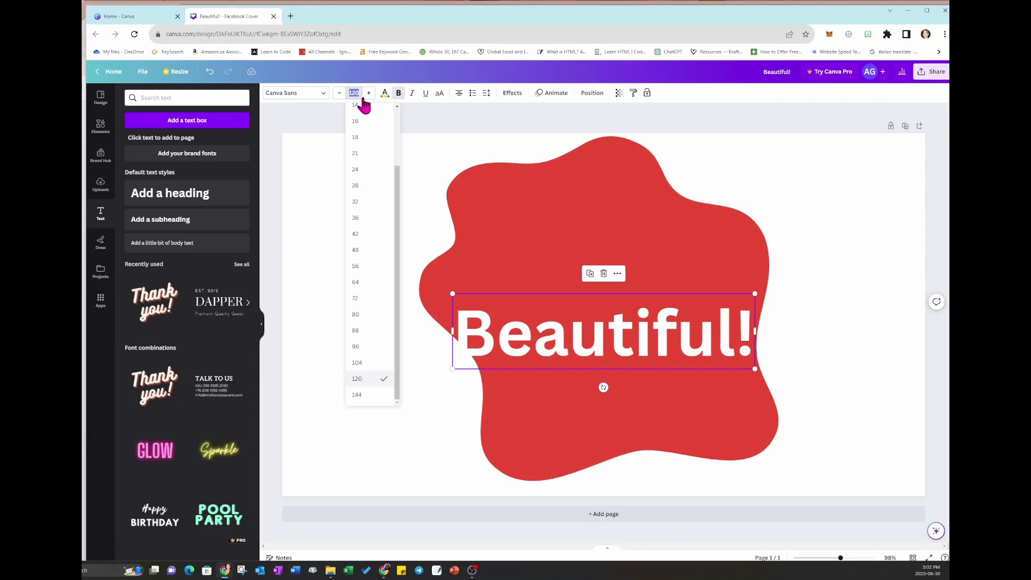
{"action": "left_click", "coordinate": [356, 395]}
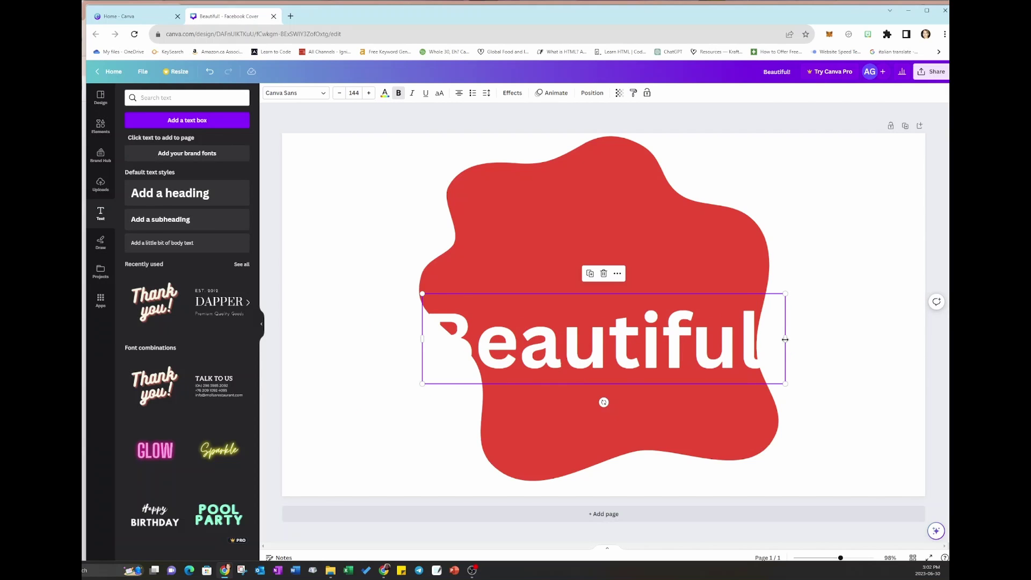
Narrow the heading's text box and move it up over the blob so the word breaks into "Beau" and "tiful!"
{"action": "left_click_drag", "start_coordinate": [784, 338], "coordinate": [659, 348]}
{"action": "left_click_drag", "start_coordinate": [514, 363], "coordinate": [555, 257]}
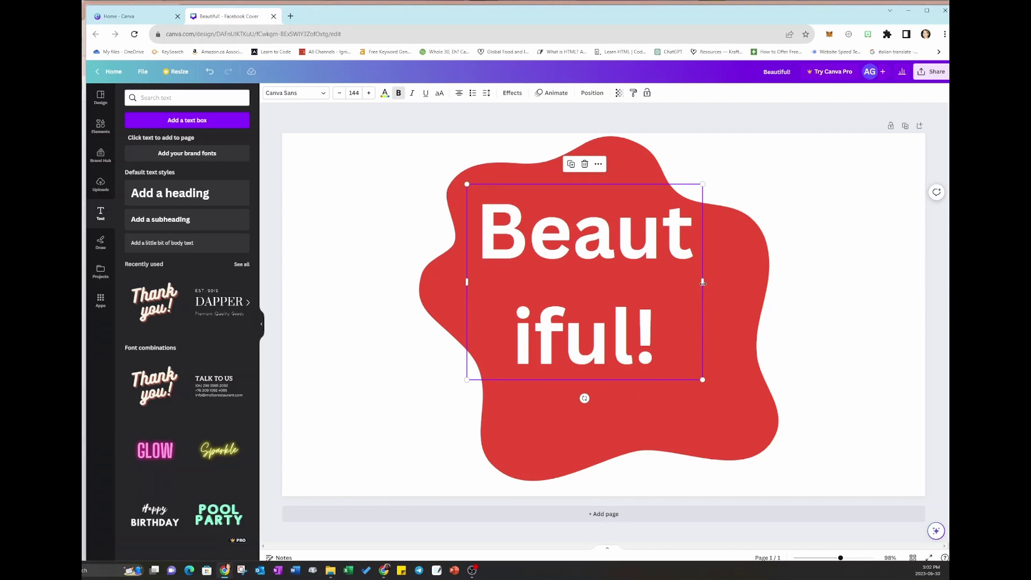
{"action": "left_click_drag", "start_coordinate": [702, 283], "coordinate": [611, 293]}
{"action": "left_click_drag", "start_coordinate": [543, 316], "coordinate": [584, 290]}
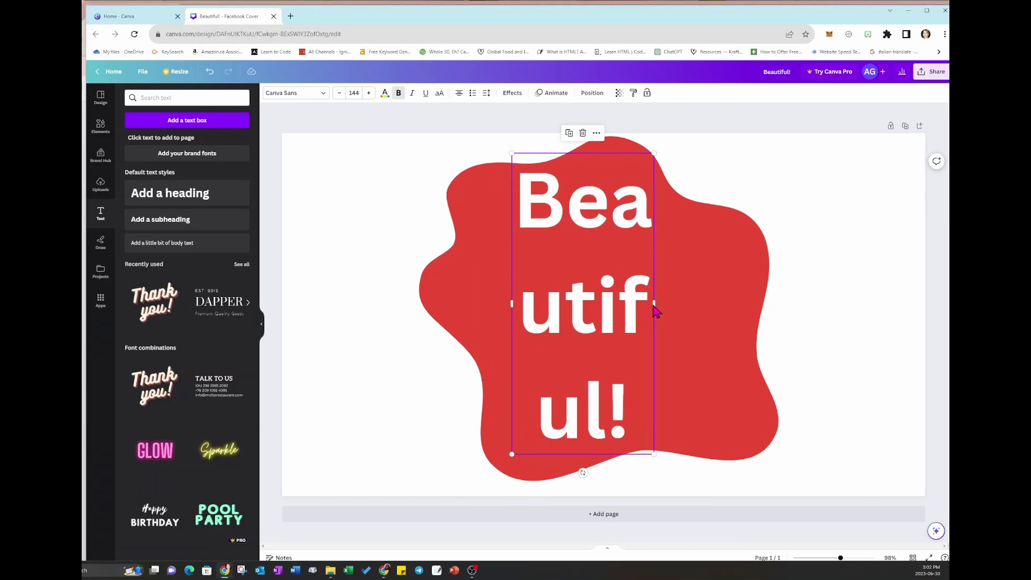
{"action": "left_click_drag", "start_coordinate": [655, 307], "coordinate": [703, 314]}
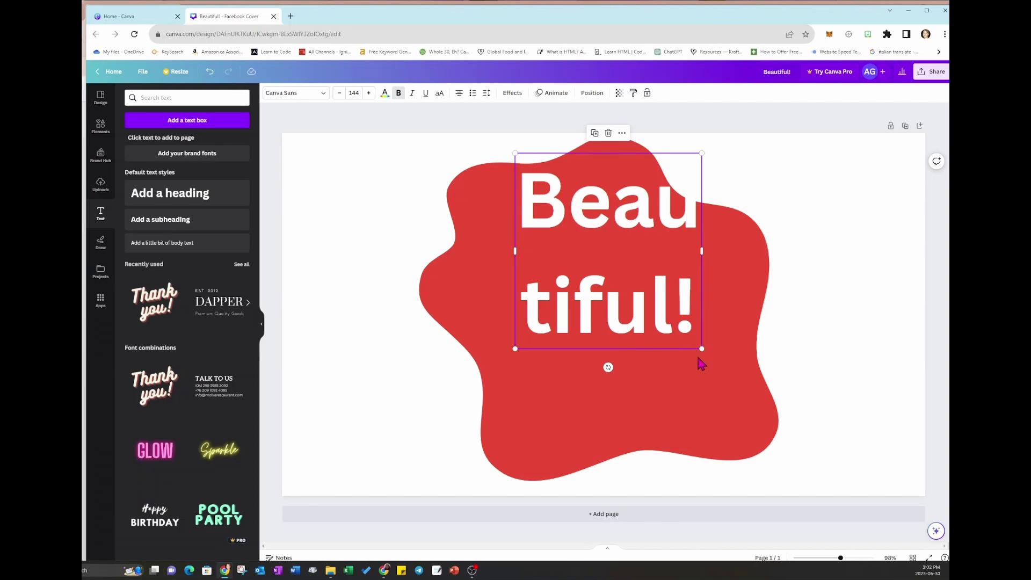
Scale the heading up to font size 196, shift it over the blob and narrow its box so the word wraps onto three lines
{"action": "left_click_drag", "start_coordinate": [702, 349], "coordinate": [770, 422]}
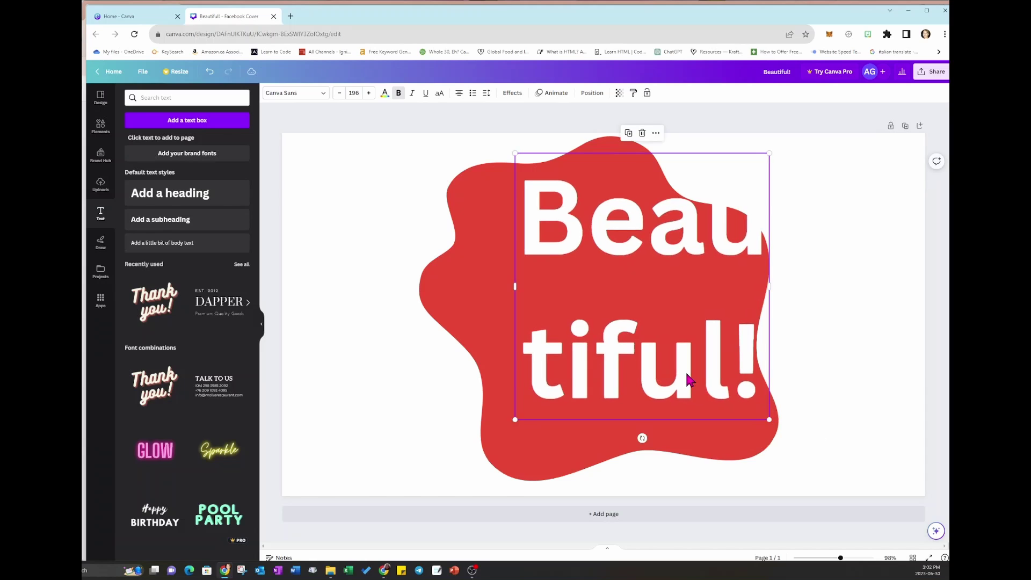
{"action": "left_click_drag", "start_coordinate": [686, 380], "coordinate": [652, 384]}
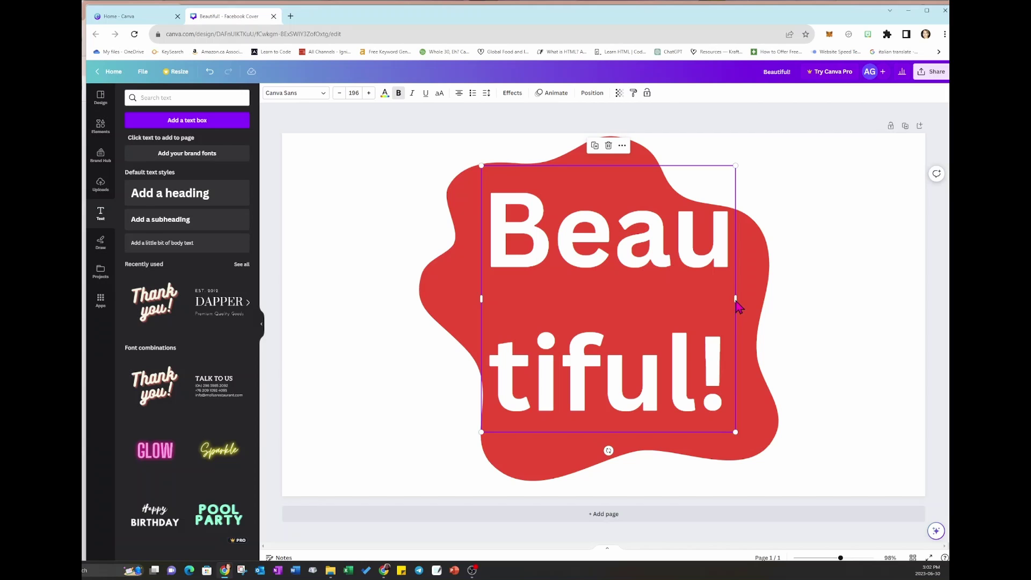
{"action": "left_click_drag", "start_coordinate": [736, 300], "coordinate": [722, 307]}
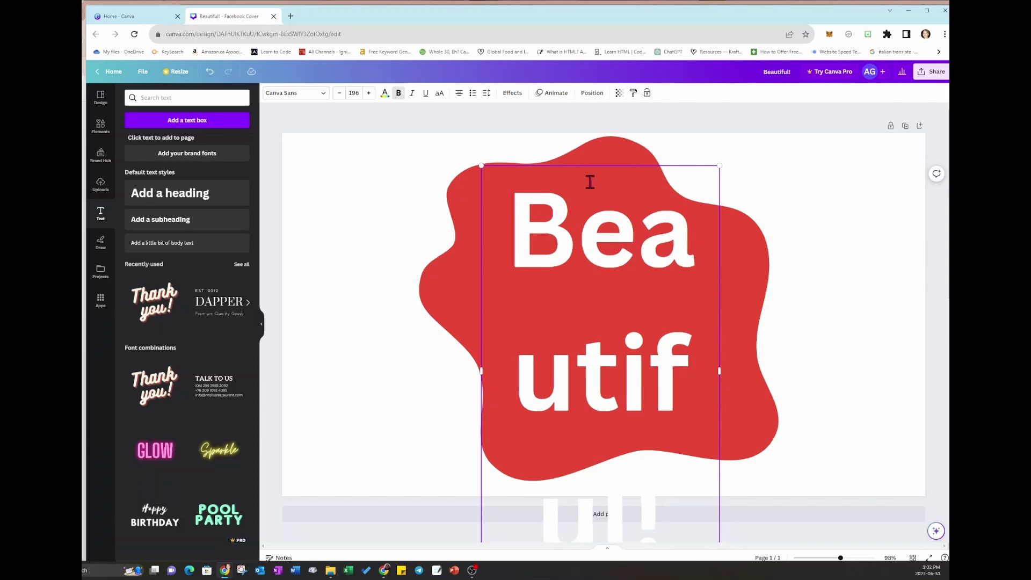
Reduce the heading's line spacing to 0.85 and nudge the text slightly up on the blob
{"action": "left_click", "coordinate": [486, 94]}
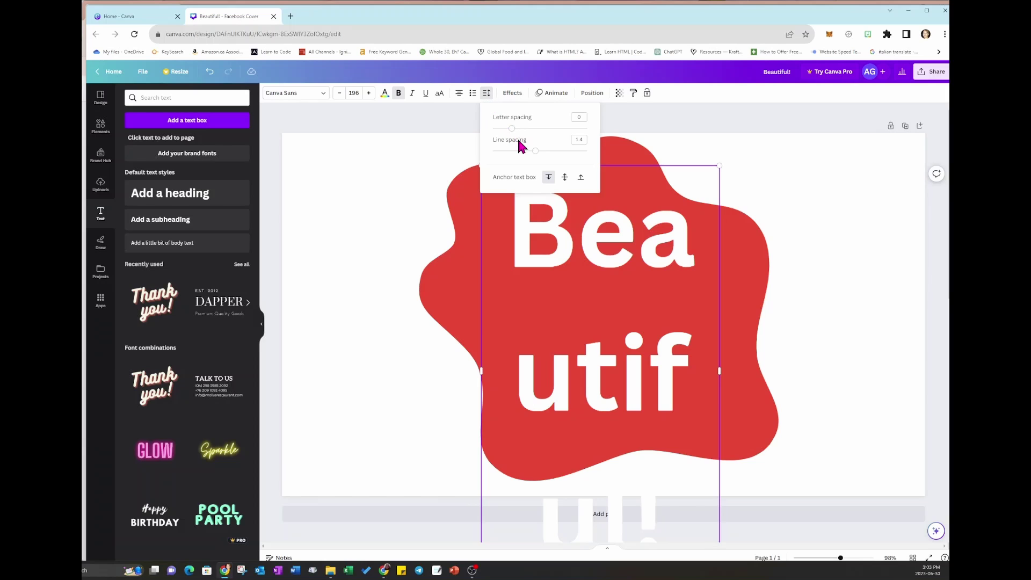
{"action": "left_click_drag", "start_coordinate": [536, 151], "coordinate": [509, 158]}
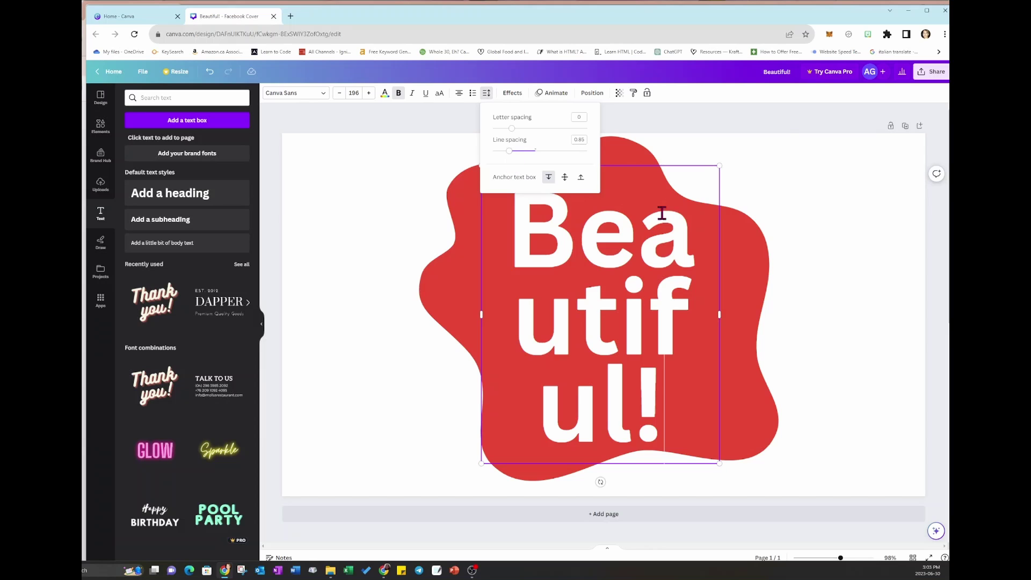
{"action": "left_click", "coordinate": [720, 240]}
{"action": "left_click", "coordinate": [611, 333]}
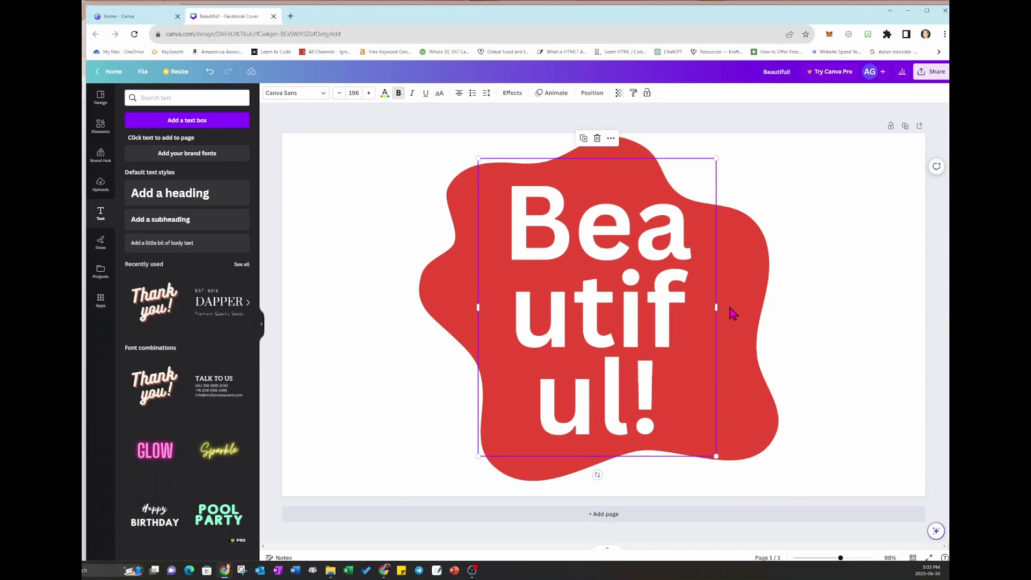
Trim the width of the heading's text box slightly, recenter it over the red blob and deselect it
{"action": "mouse_move", "coordinate": [717, 308]}
{"action": "left_mouse_down"}
{"action": "mouse_move", "coordinate": [739, 318]}
{"action": "mouse_move", "coordinate": [706, 313]}
{"action": "left_mouse_up"}
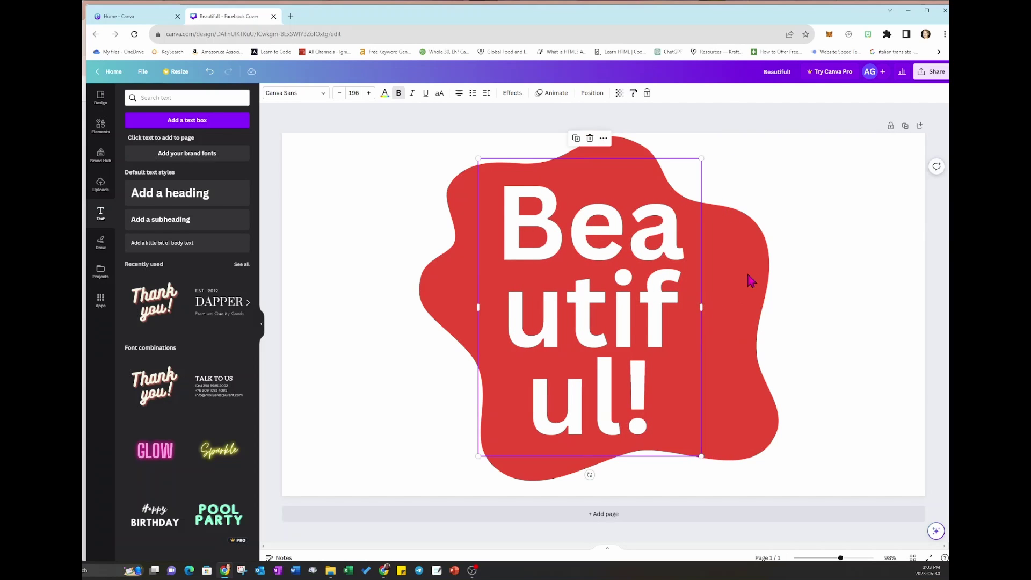
{"action": "left_click_drag", "start_coordinate": [645, 320], "coordinate": [652, 320]}
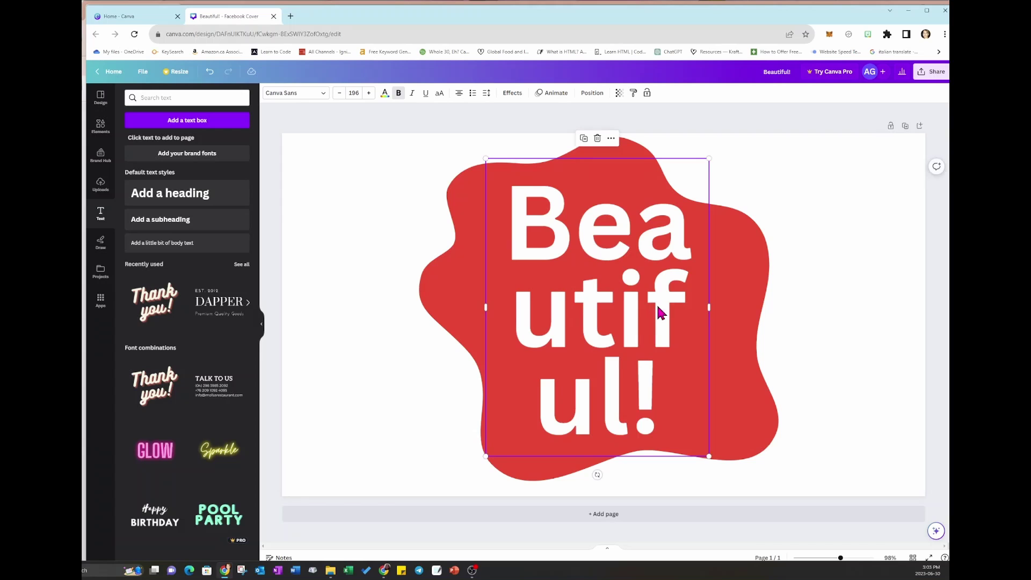
{"action": "left_click", "coordinate": [779, 197]}
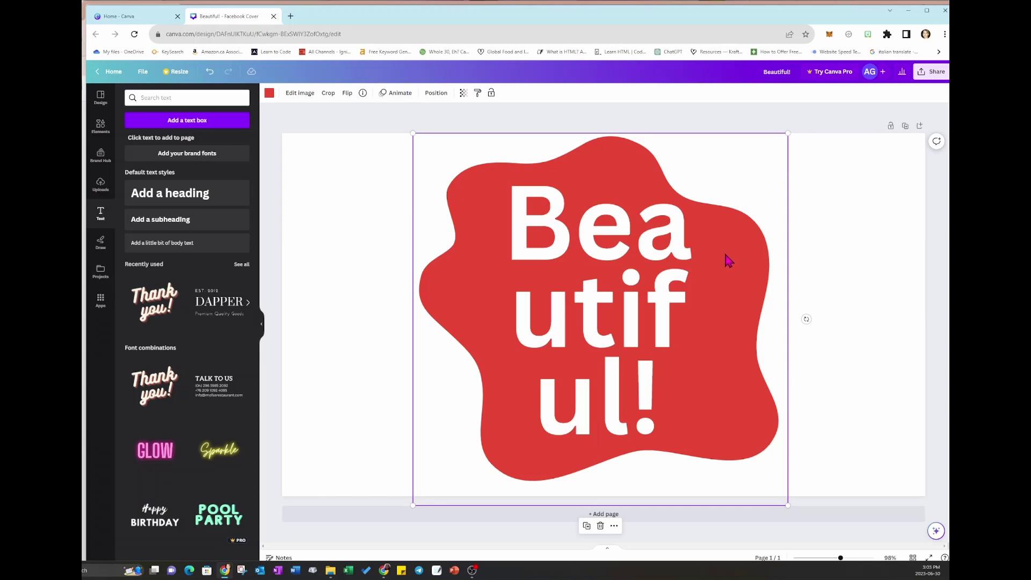
{"action": "left_click", "coordinate": [834, 252]}
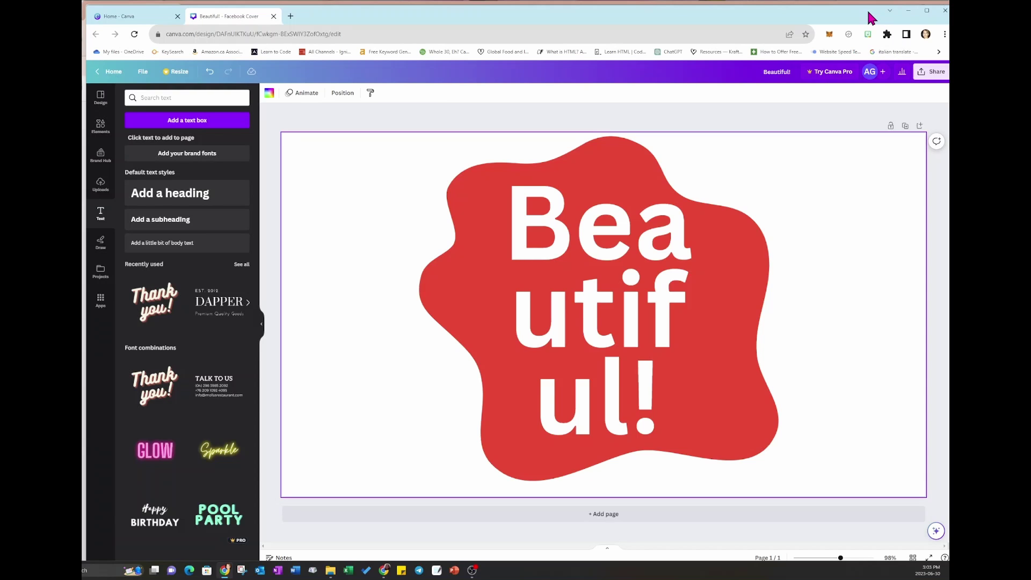
Download the finished design as a PNG file
{"action": "left_click_drag", "start_coordinate": [868, 11], "coordinate": [863, 7]}
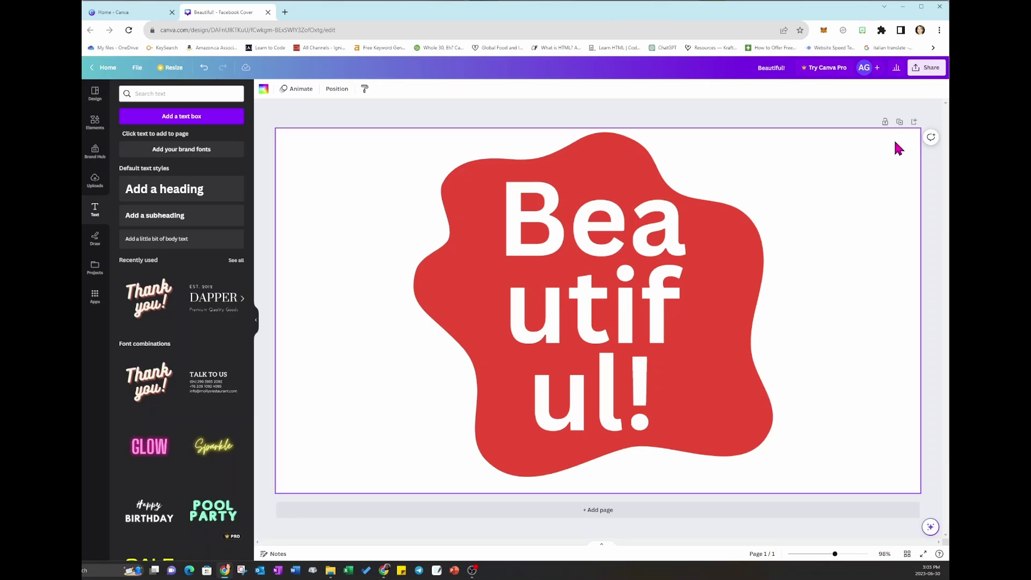
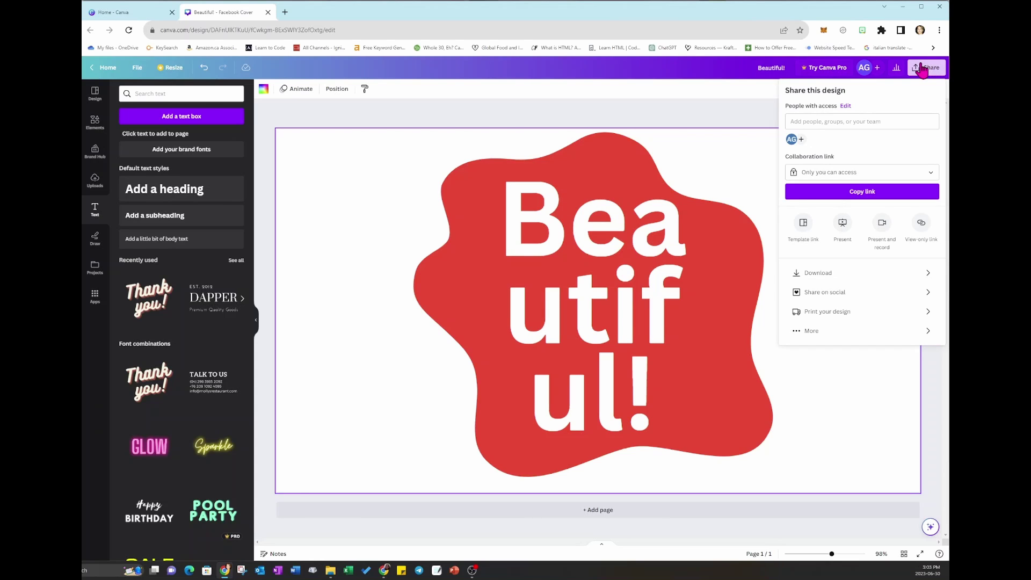
{"action": "left_click", "coordinate": [828, 276]}
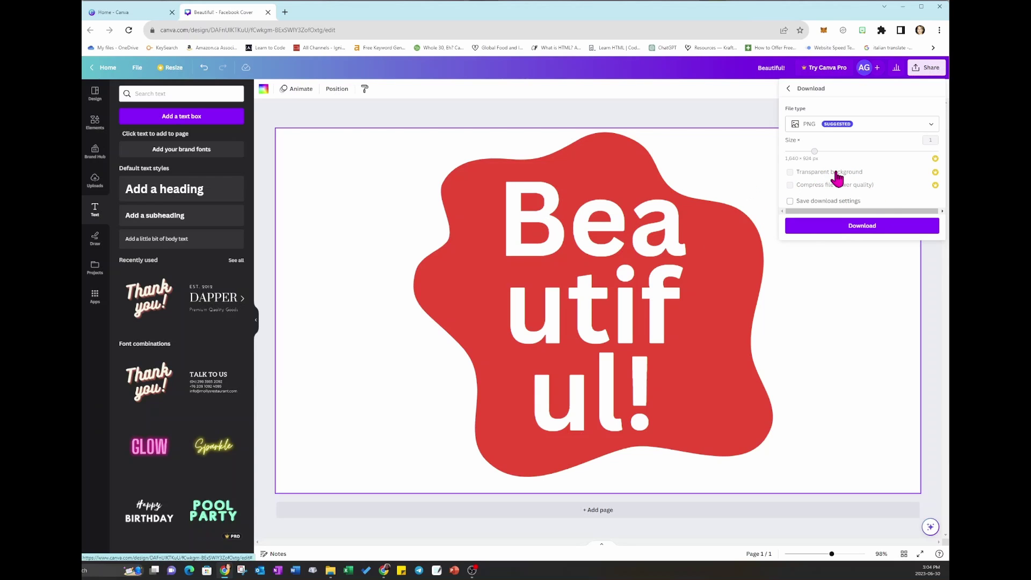
{"action": "left_click", "coordinate": [862, 225]}
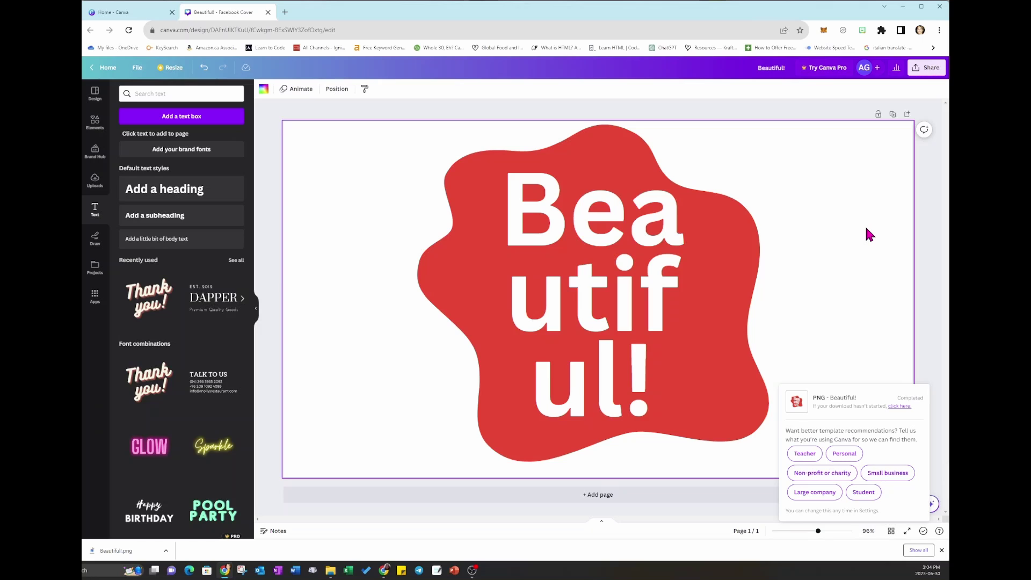
Launch the Photopea app and widen its window to fill the screen
{"action": "left_click", "coordinate": [99, 570]}
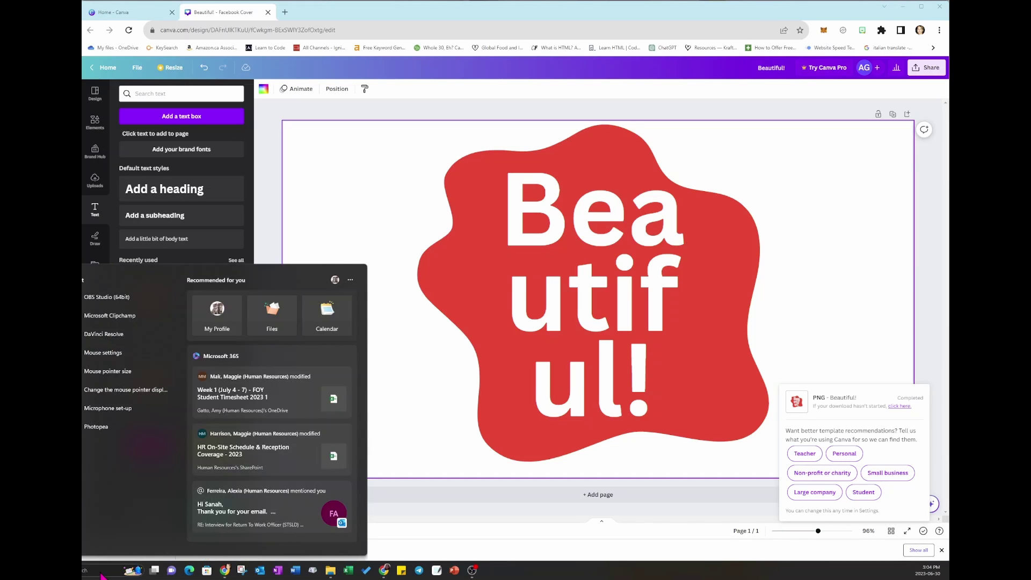
{"action": "type", "text": "photopea"}
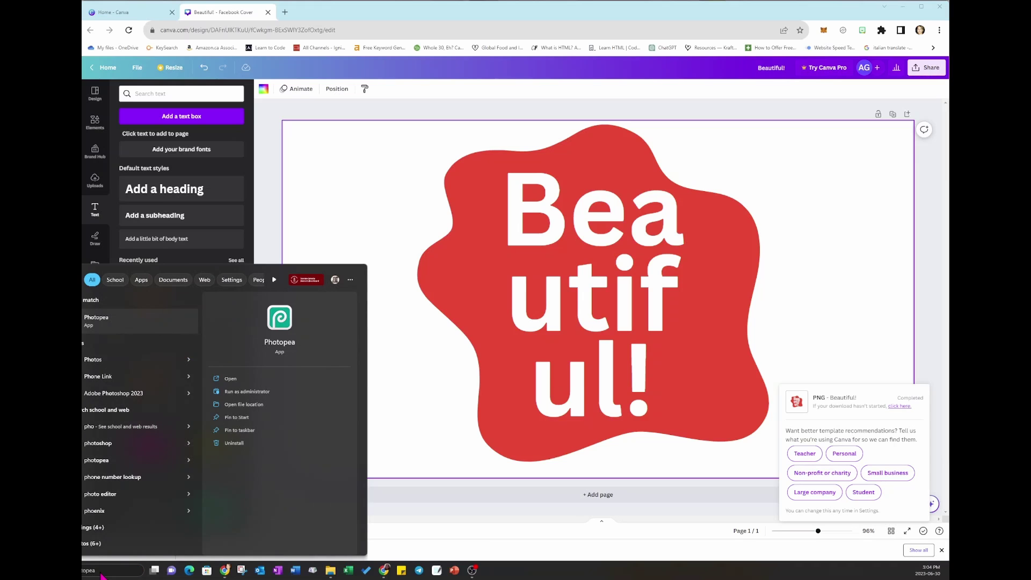
{"action": "key", "text": "Return"}
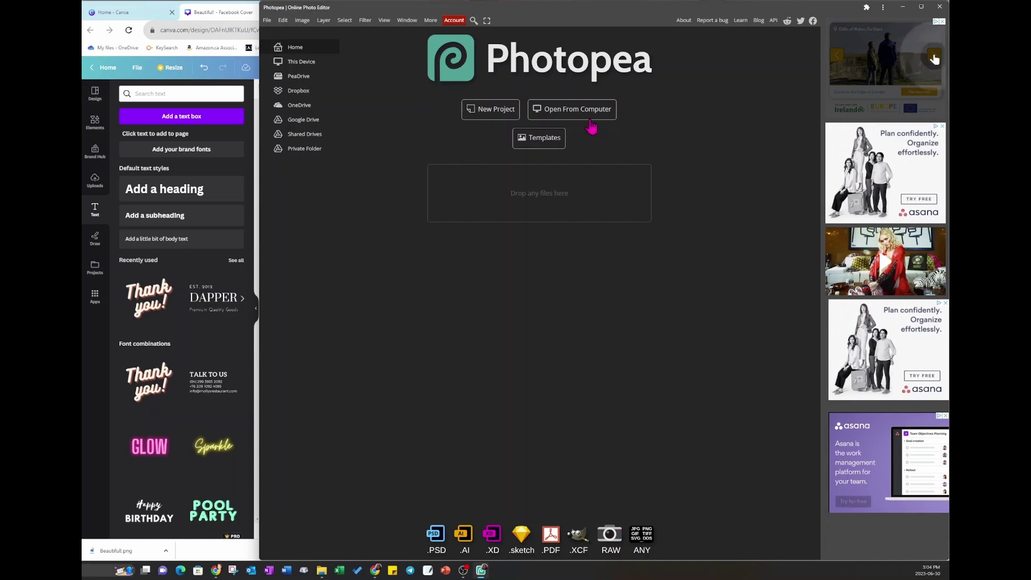
{"action": "left_click_drag", "start_coordinate": [257, 348], "coordinate": [82, 349]}
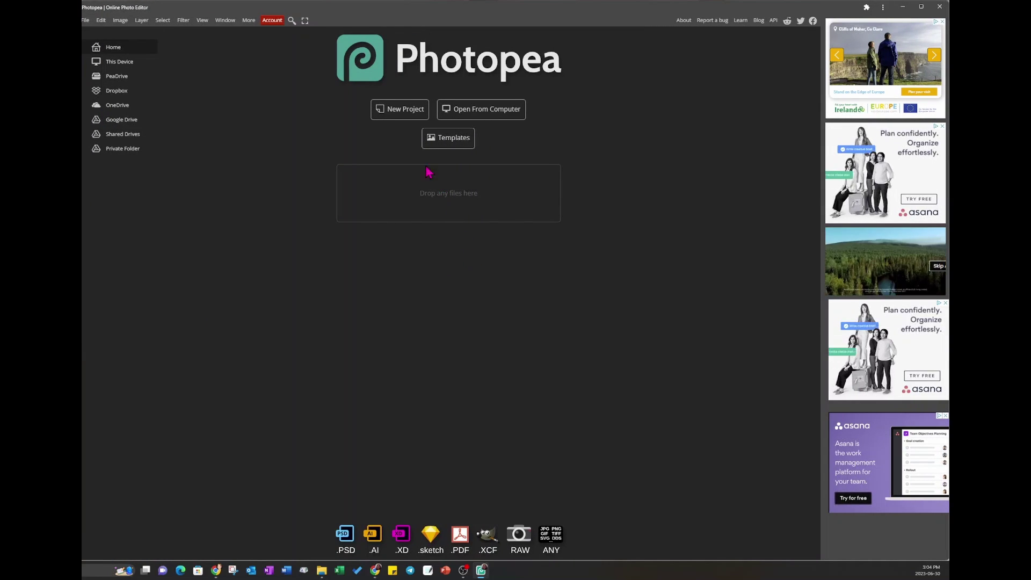
Open the downloaded Beautiful!.png from the Downloads folder
{"action": "left_click", "coordinate": [468, 114]}
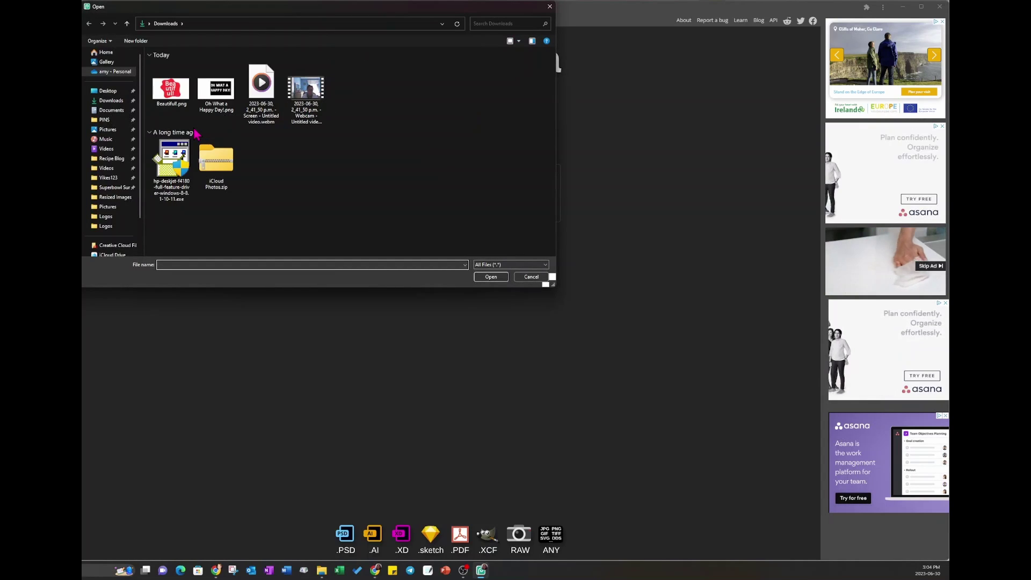
{"action": "left_click", "coordinate": [170, 97]}
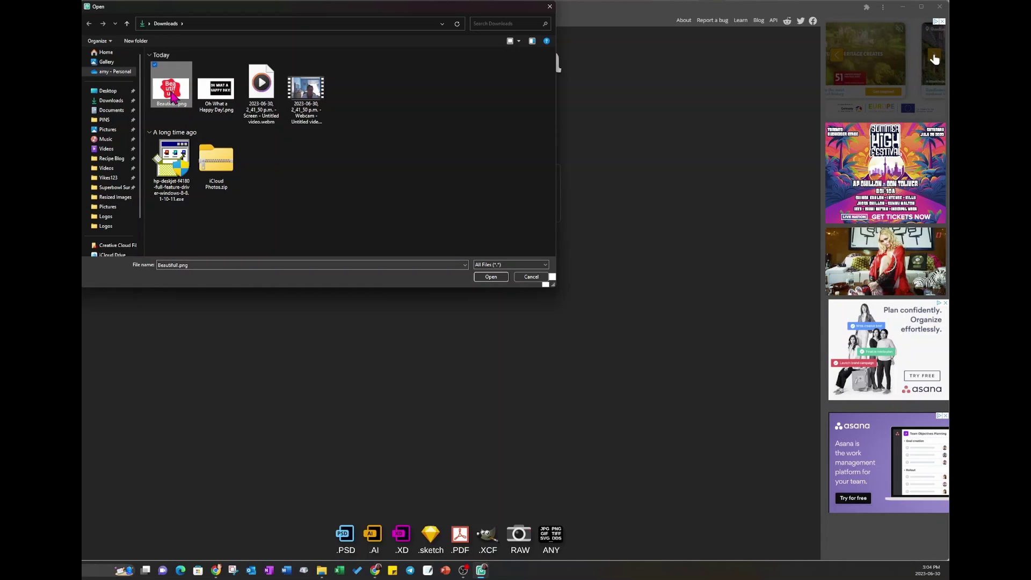
{"action": "left_click", "coordinate": [484, 278]}
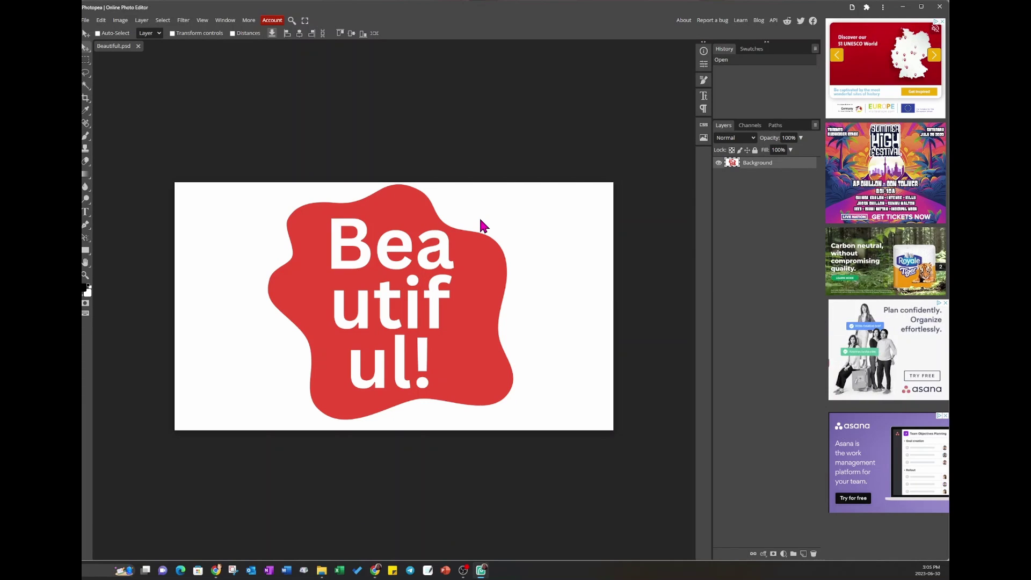
Select the image's white background and lettering with Color Range, using Sampled Colors, fuzziness 40 and the subtract mode
{"action": "left_click", "coordinate": [163, 23]}
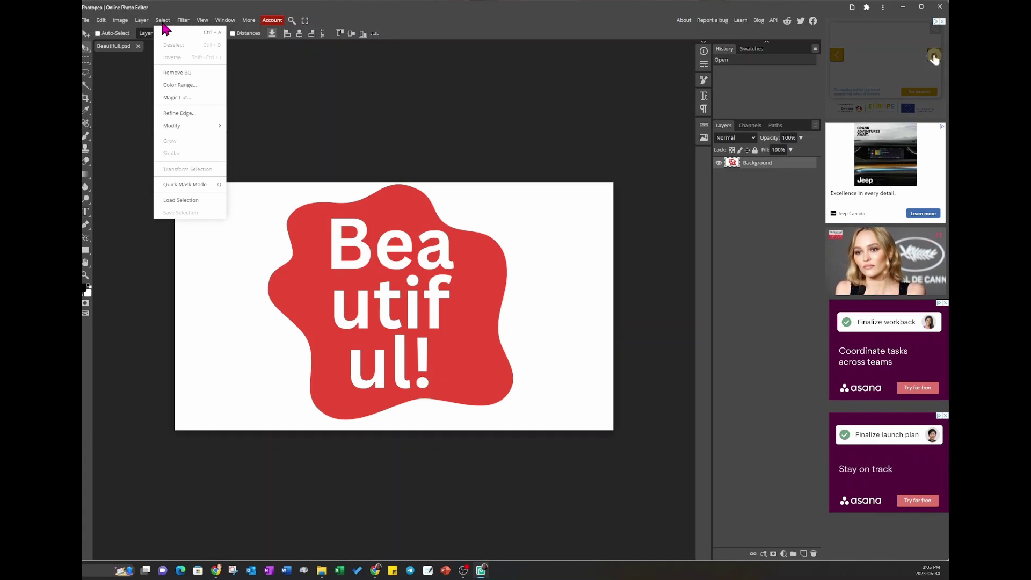
{"action": "left_click", "coordinate": [184, 86]}
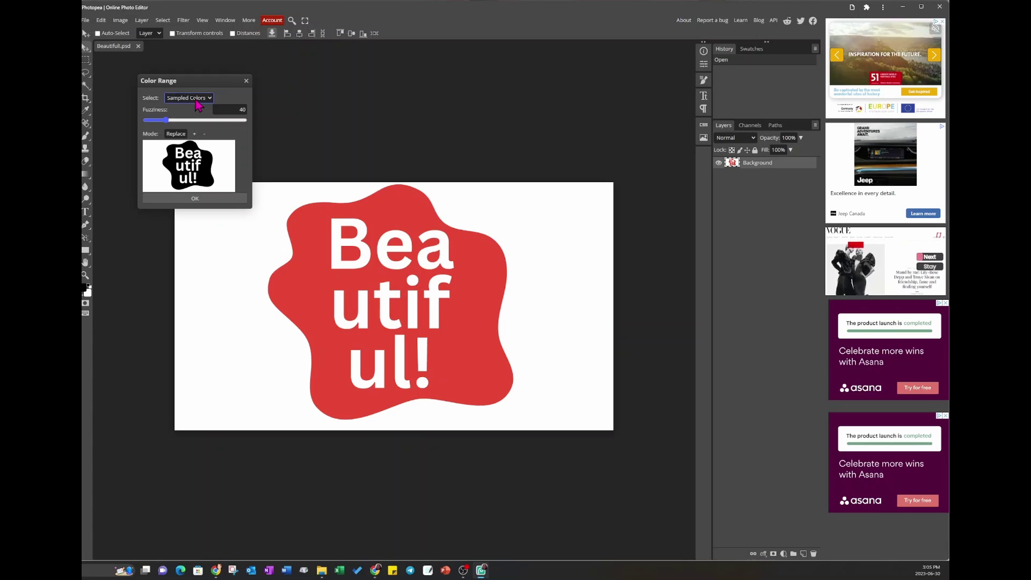
{"action": "left_click", "coordinate": [205, 134]}
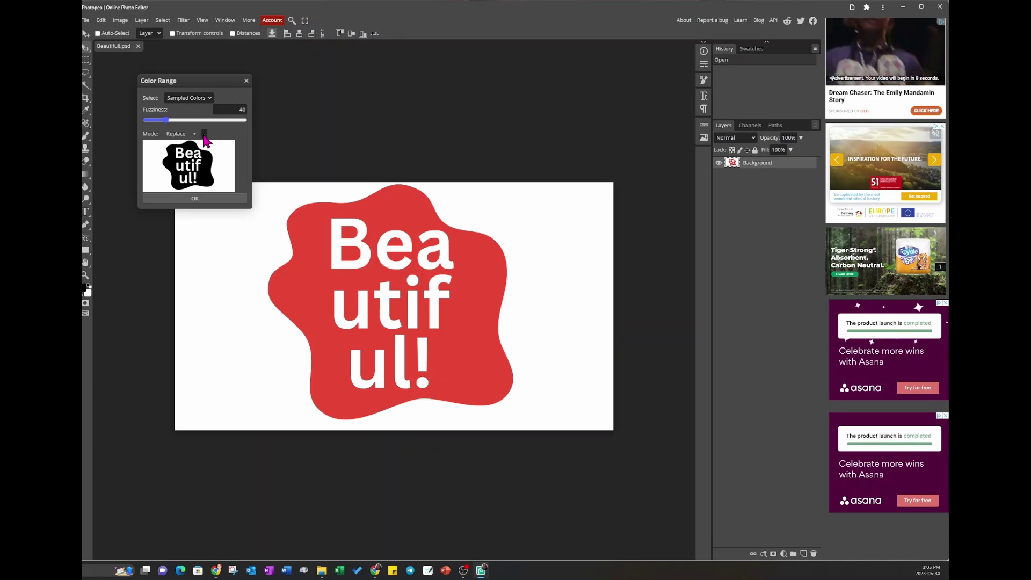
{"action": "left_click", "coordinate": [195, 199]}
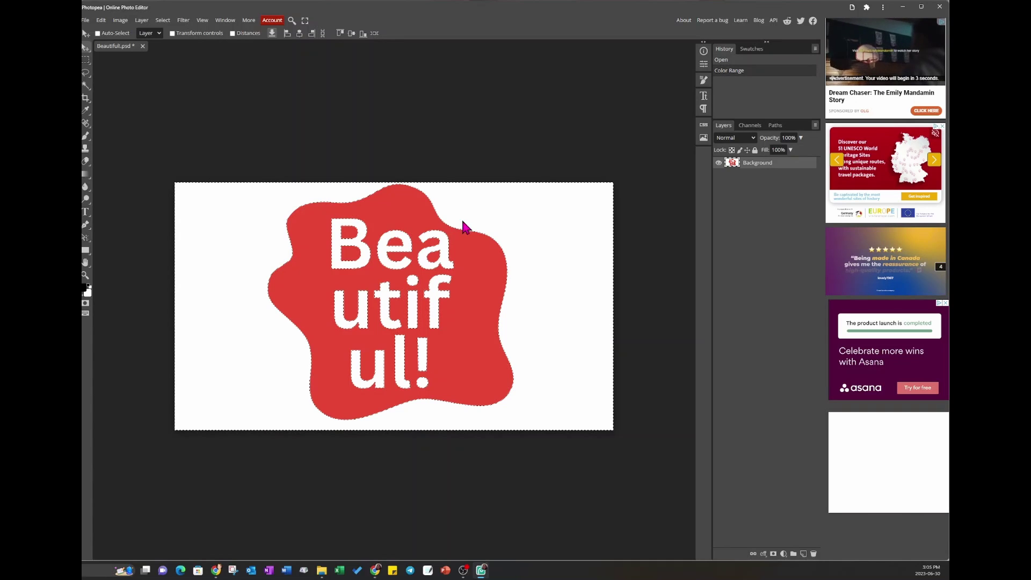
Clear the selected white background and lettering from the image, leaving those areas transparent
{"action": "left_click", "coordinate": [559, 237]}
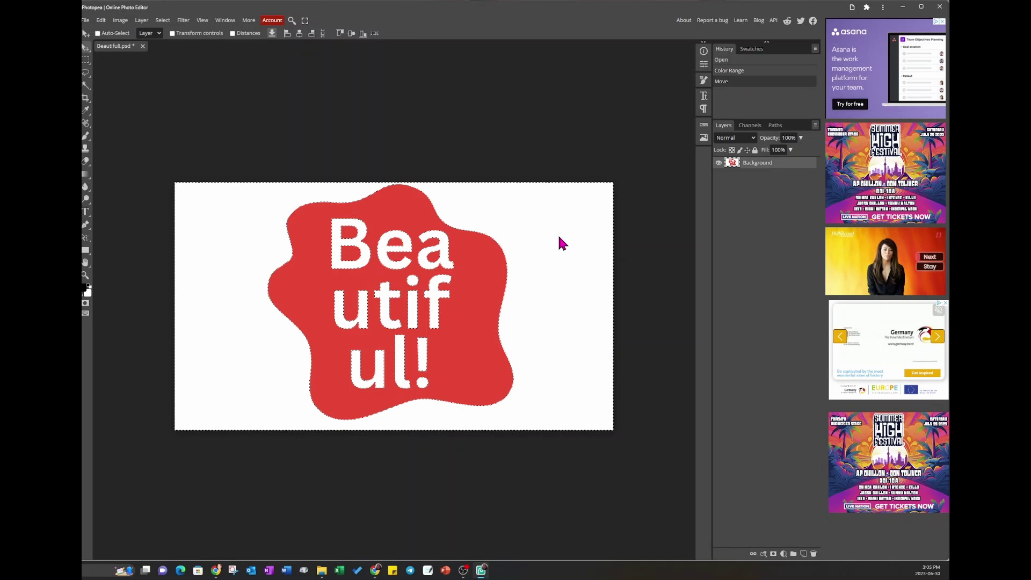
{"action": "key", "text": "Delete"}
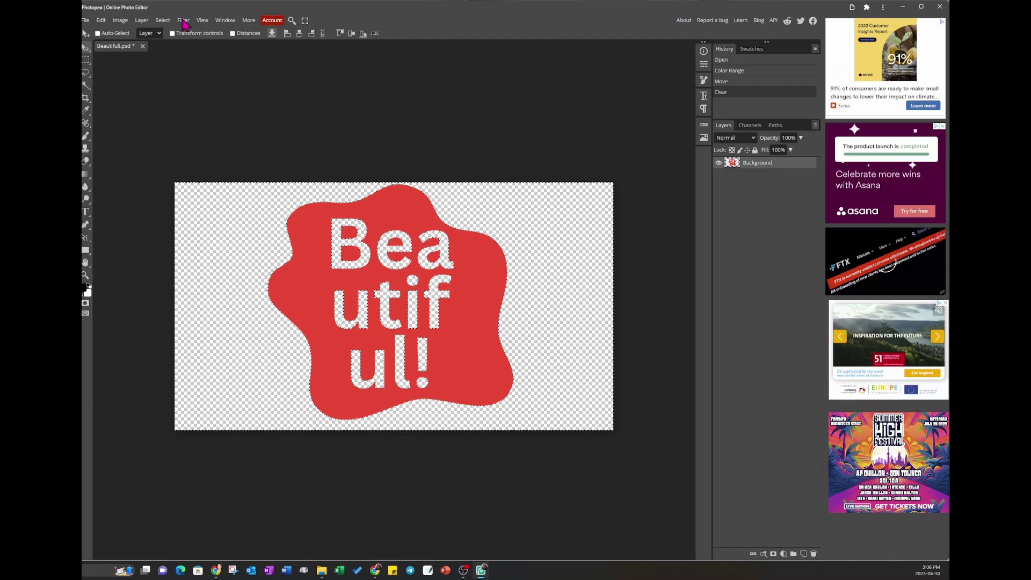
{"action": "left_click", "coordinate": [163, 20]}
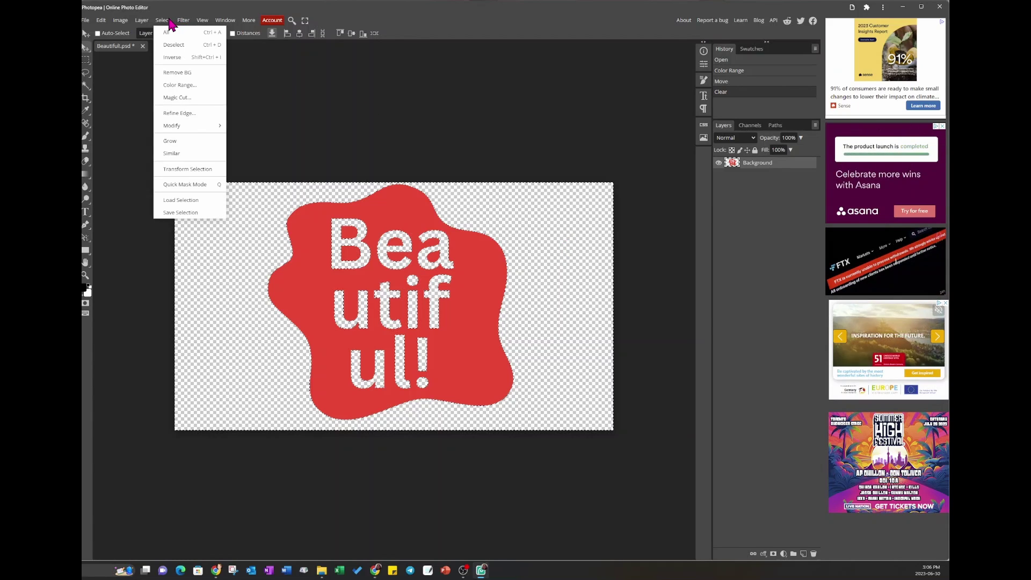
{"action": "left_click", "coordinate": [177, 86]}
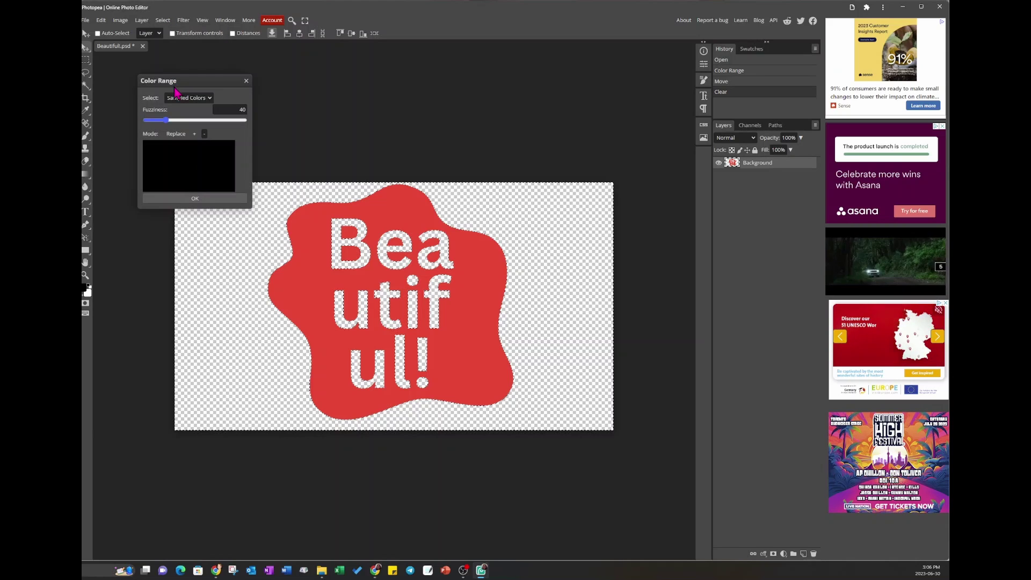
{"action": "left_click", "coordinate": [246, 81]}
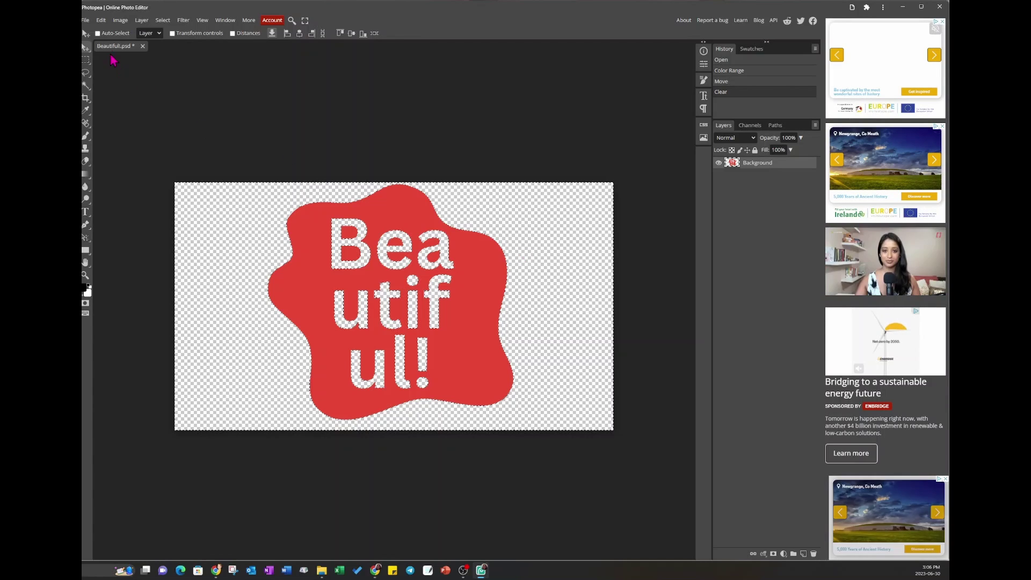
Save the changes to the existing Beautiful!.png file and allow the site to edit it
{"action": "left_click", "coordinate": [85, 22]}
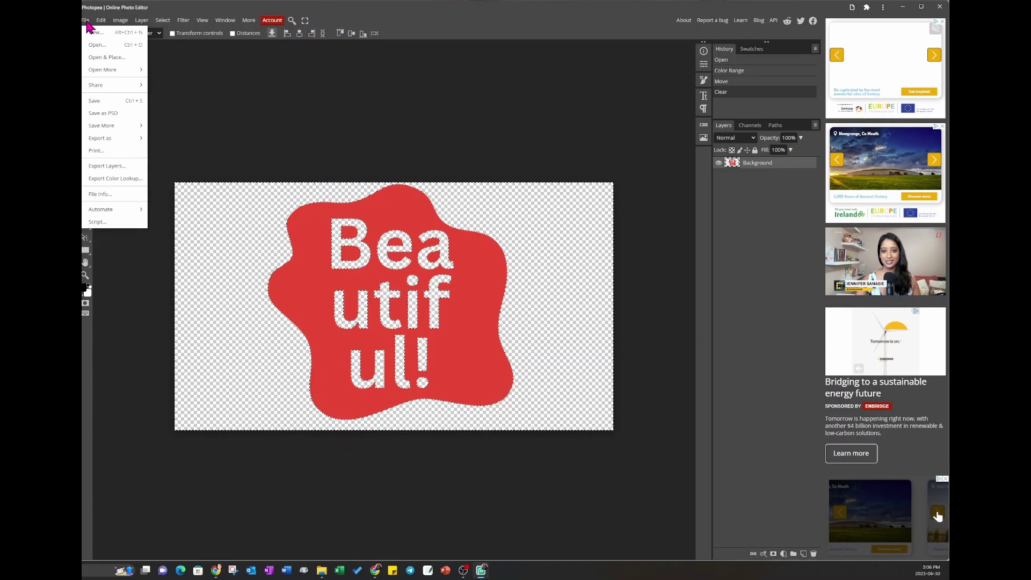
{"action": "left_click", "coordinate": [96, 103]}
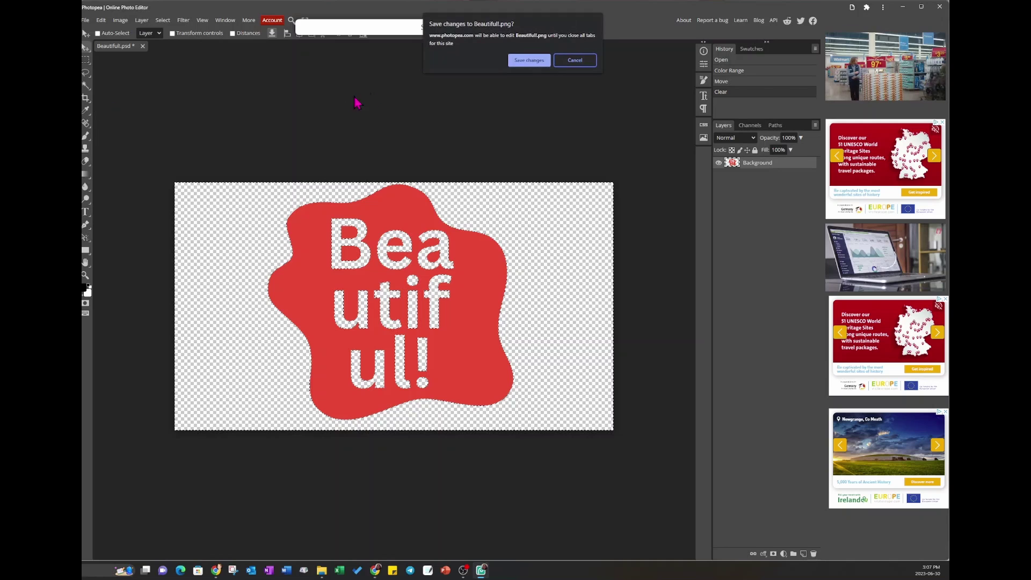
{"action": "left_click", "coordinate": [529, 61]}
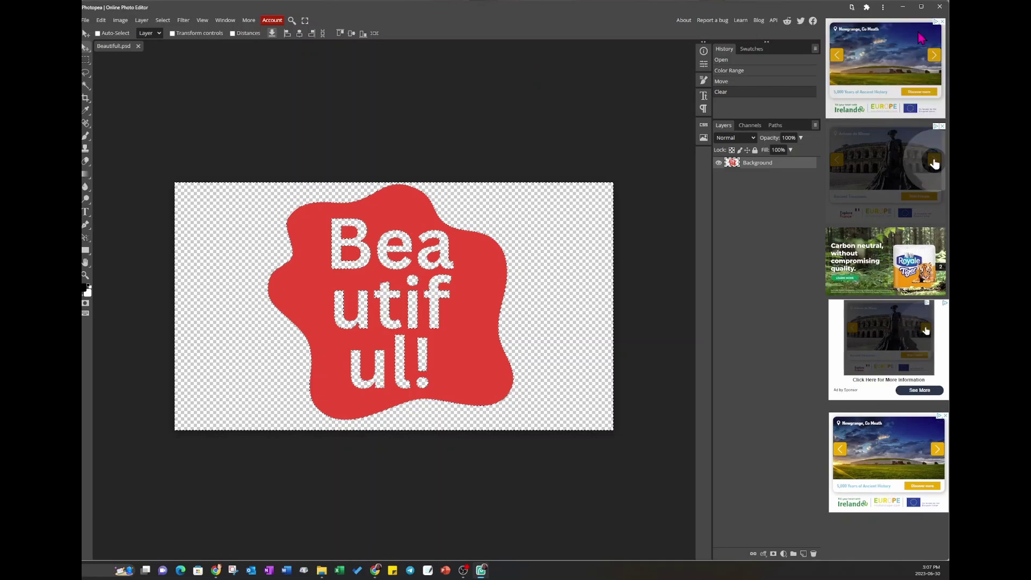
Switch back to the Canva design and add a blank second page below the first one
{"action": "left_click", "coordinate": [904, 7]}
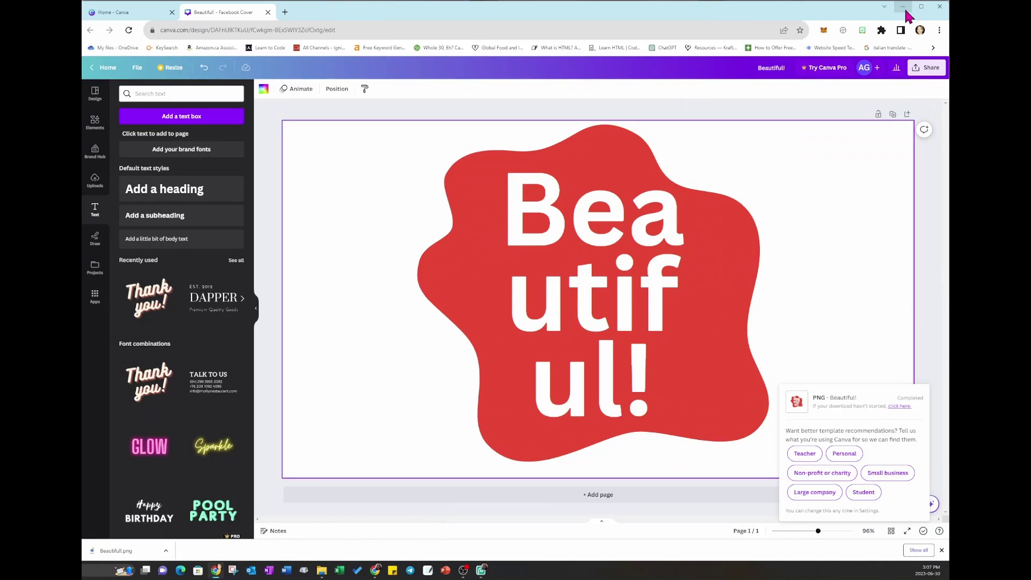
{"action": "left_click", "coordinate": [582, 485]}
{"action": "left_click", "coordinate": [600, 496]}
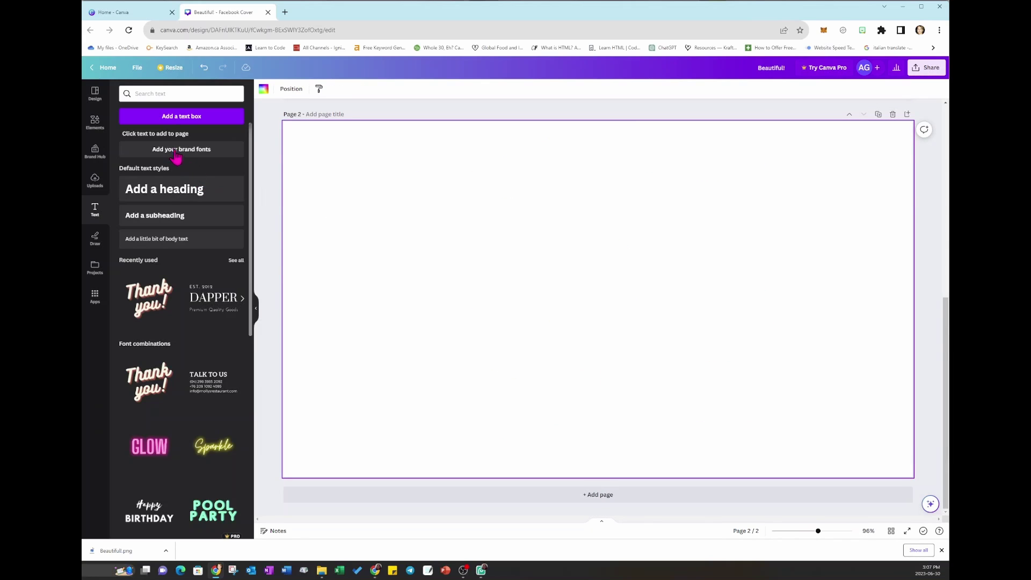
Upload the edited Beautiful!.png from the Downloads folder and place it on page 2
{"action": "left_click", "coordinate": [95, 182]}
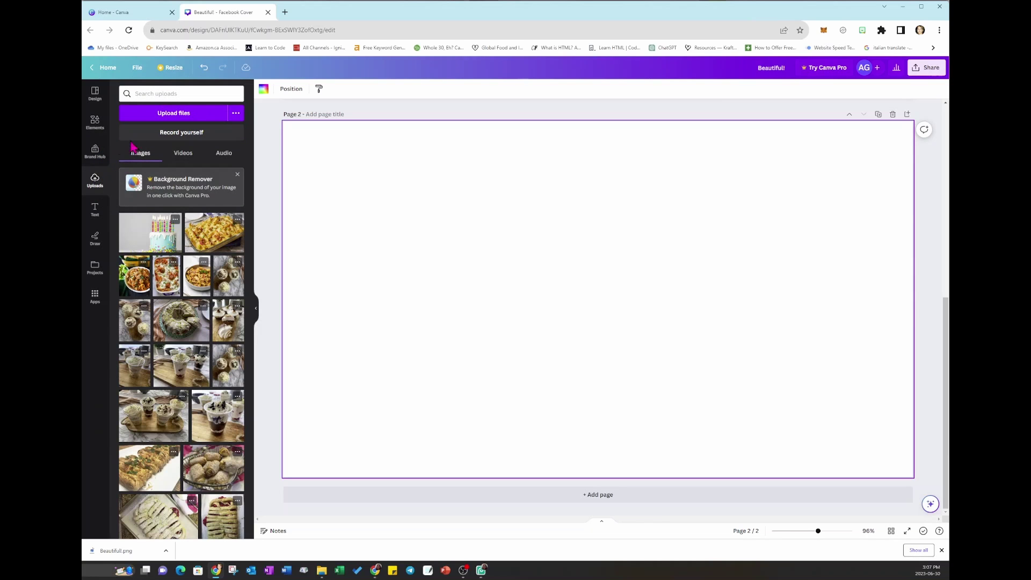
{"action": "left_click", "coordinate": [159, 115]}
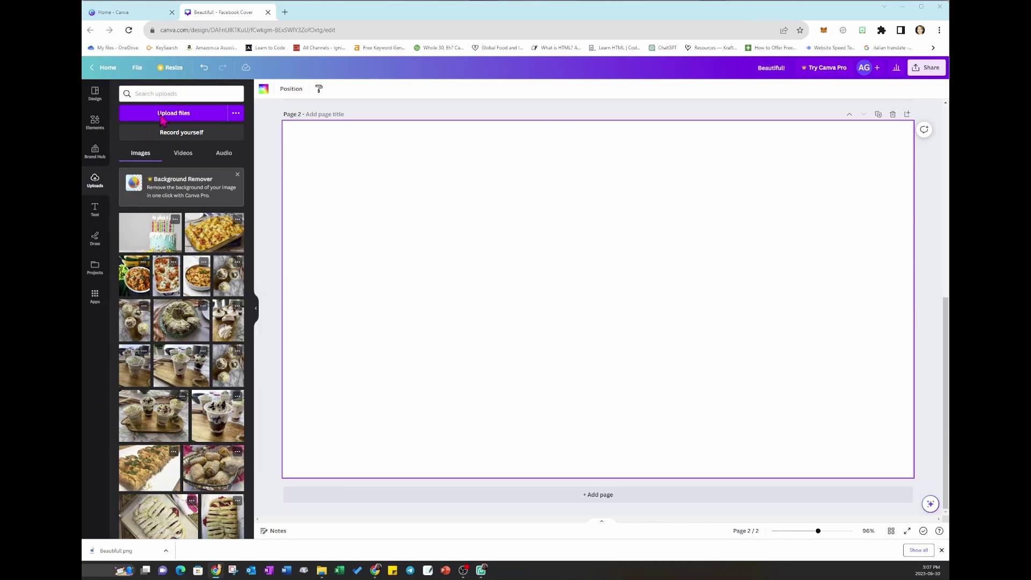
{"action": "left_click", "coordinate": [179, 98]}
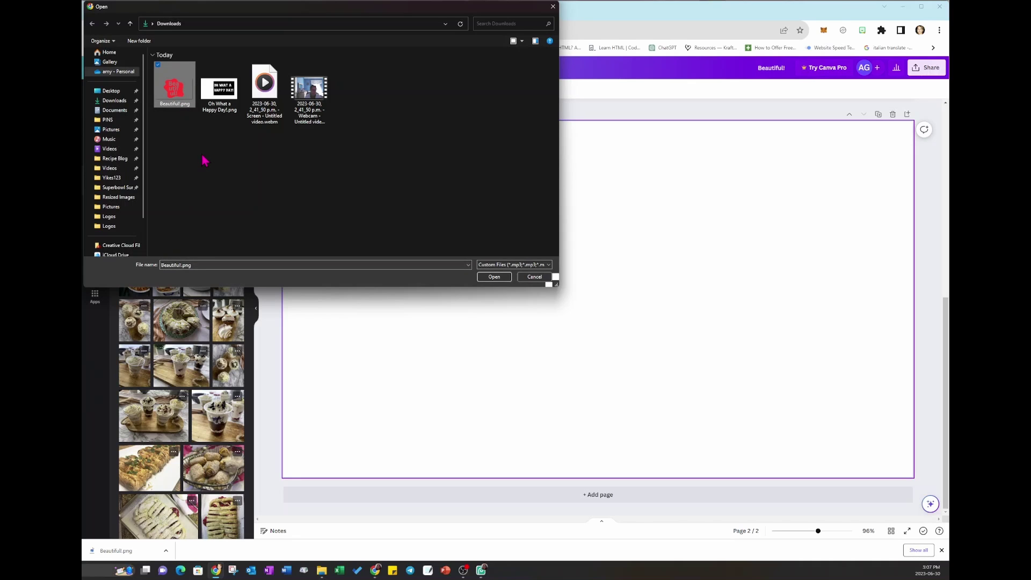
{"action": "left_click", "coordinate": [494, 277]}
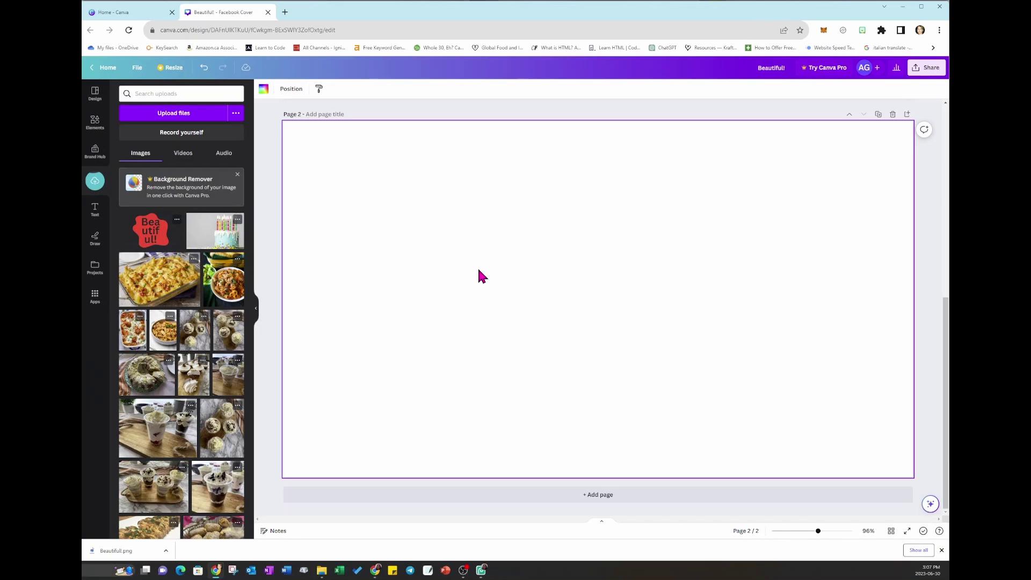
{"action": "left_click", "coordinate": [151, 240]}
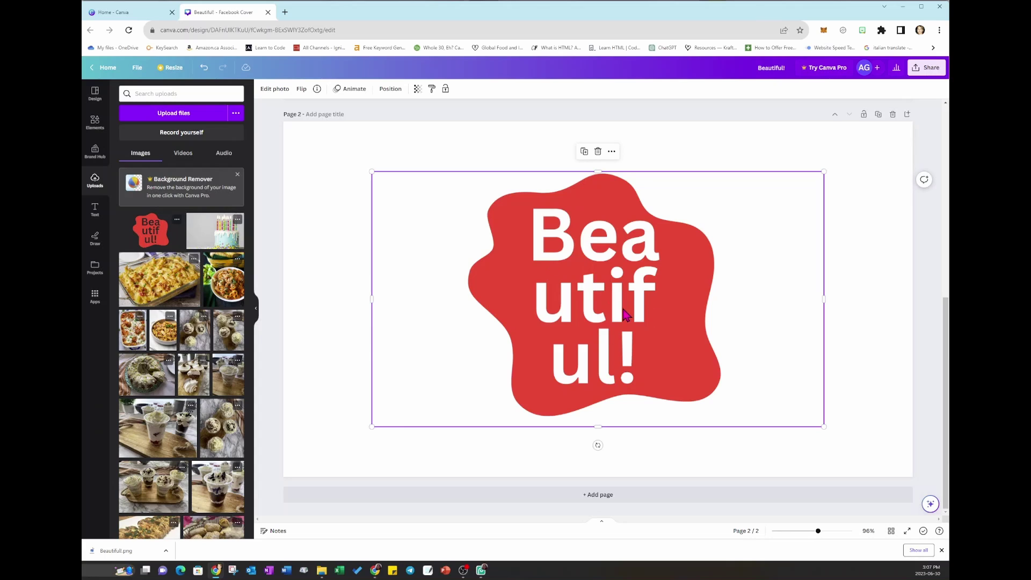
{"action": "left_click", "coordinate": [524, 147]}
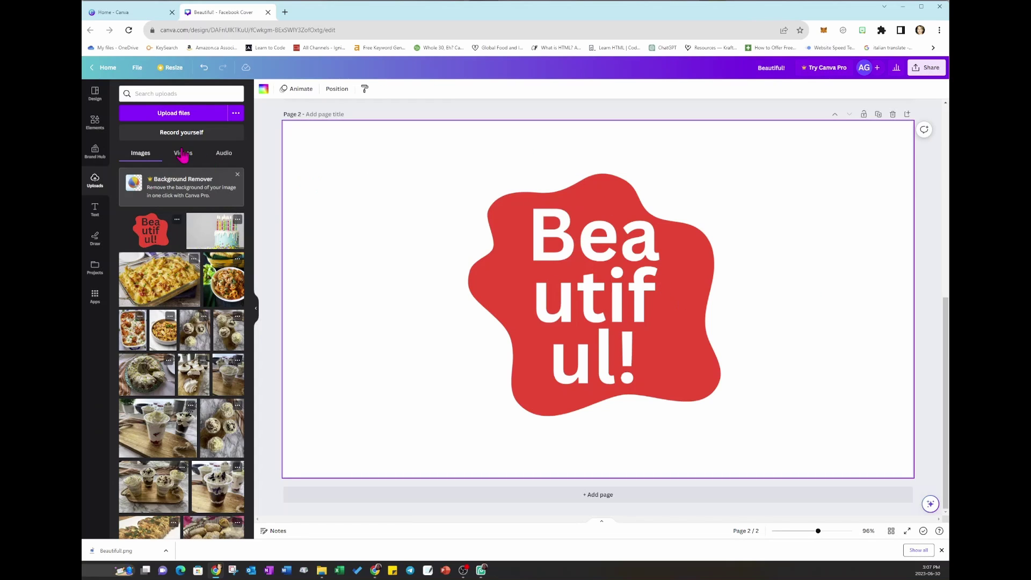
Search the elements library for "forest" in place of the earlier shape search
{"action": "left_click", "coordinate": [95, 122]}
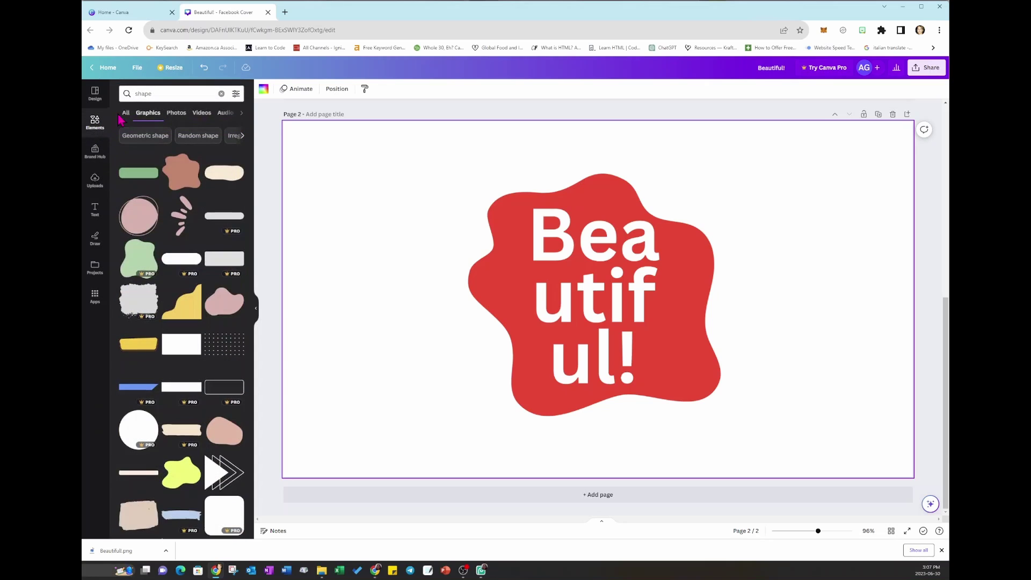
{"action": "key", "text": "Return"}
{"action": "left_click", "coordinate": [144, 95]}
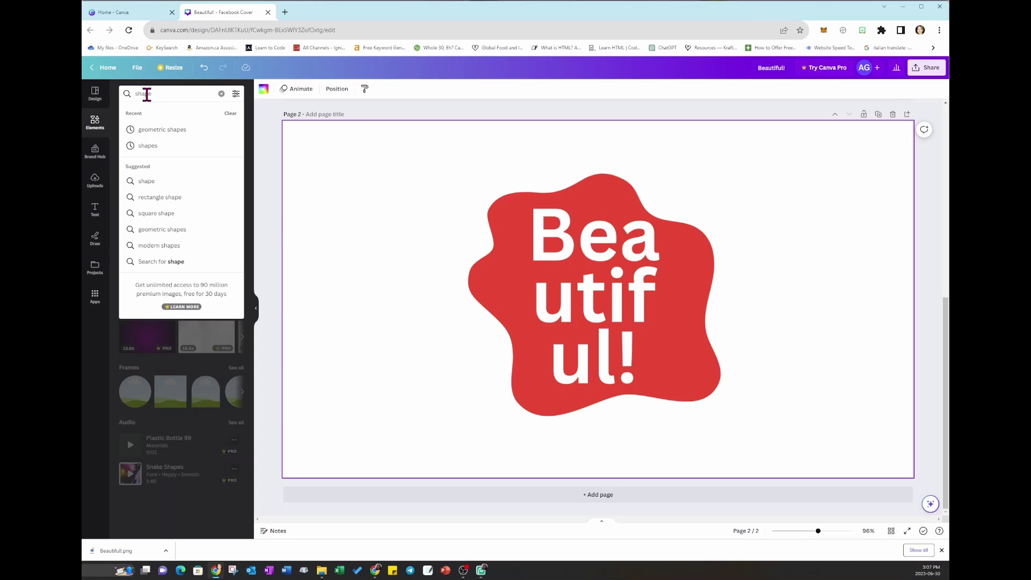
{"action": "key", "text": "Escape"}
{"action": "left_click_drag", "start_coordinate": [153, 94], "coordinate": [133, 96]}
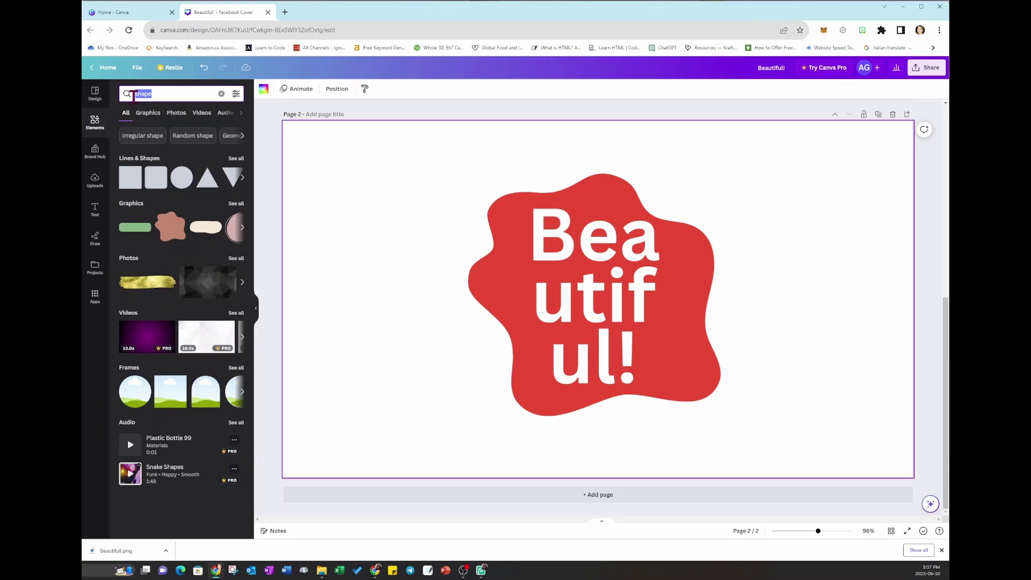
{"action": "type", "text": "forest"}
{"action": "key", "text": "Return"}
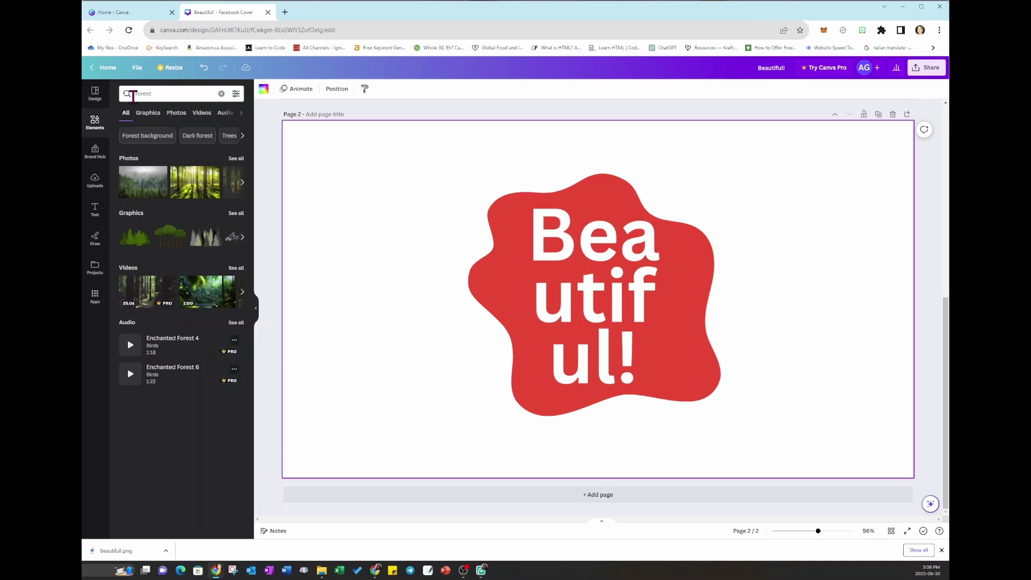
Add the misty evergreen forest photo to page 2 and set it as the page background
{"action": "left_click", "coordinate": [138, 182]}
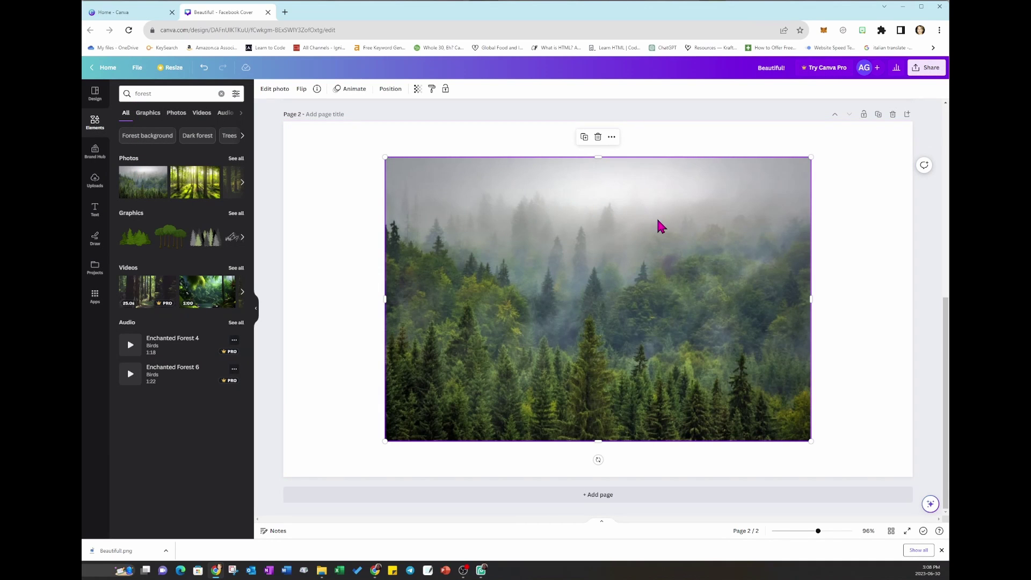
{"action": "right_click", "coordinate": [616, 223]}
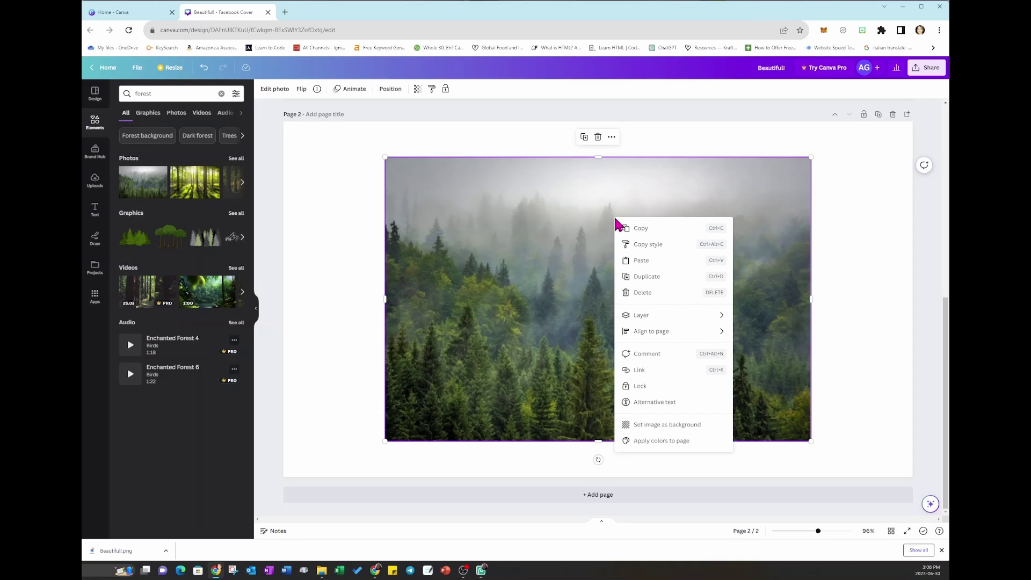
{"action": "left_click", "coordinate": [660, 426]}
Enlarge the red "Beautiful!" cutout on page 2 to about 1,687 by 950 and nudge it into place over the forest
{"action": "left_click", "coordinate": [642, 359]}
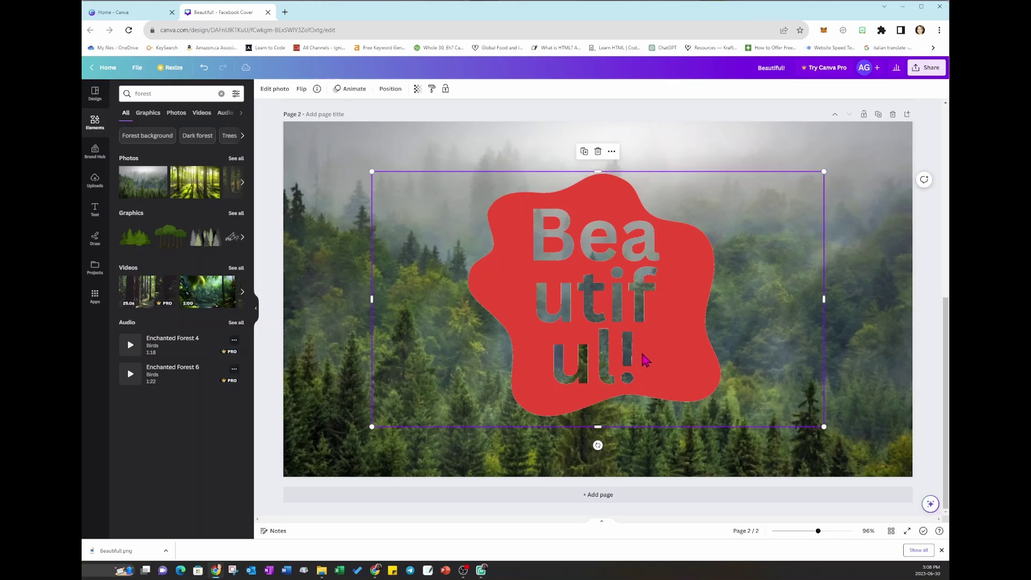
{"action": "left_click_drag", "start_coordinate": [823, 172], "coordinate": [910, 123]}
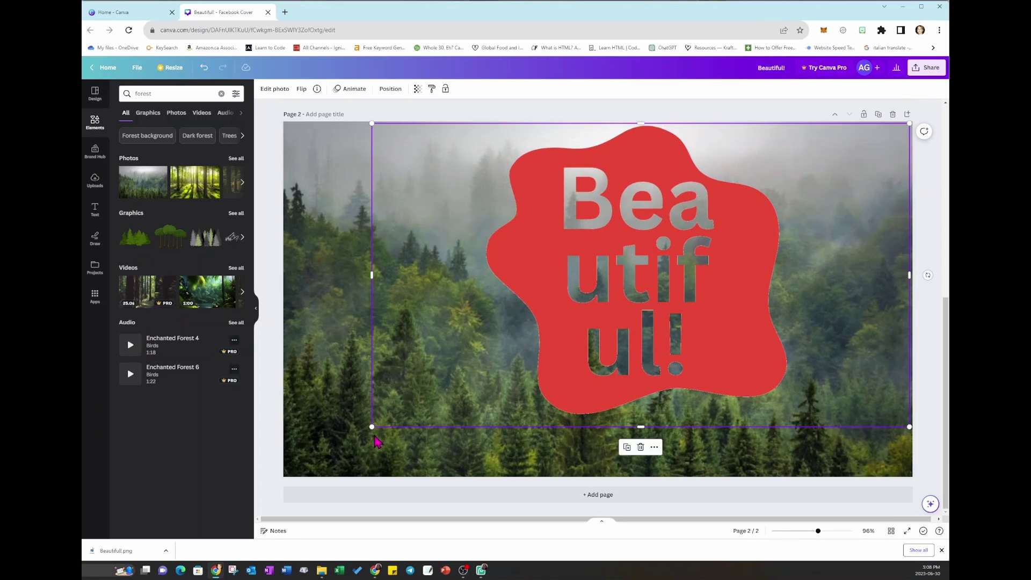
{"action": "left_click_drag", "start_coordinate": [371, 427], "coordinate": [262, 489]}
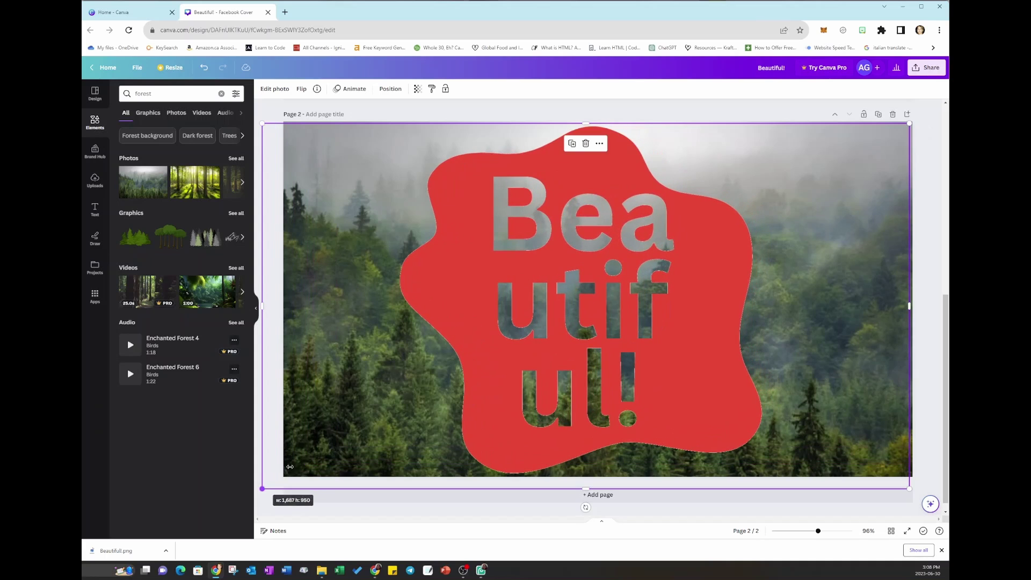
{"action": "left_click_drag", "start_coordinate": [556, 380], "coordinate": [559, 379]}
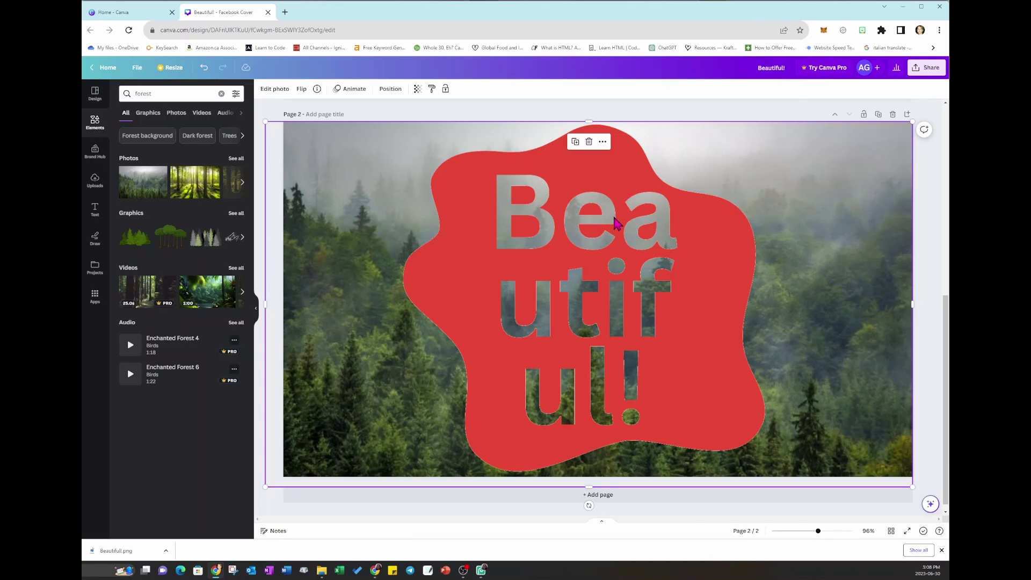
{"action": "left_click", "coordinate": [697, 118]}
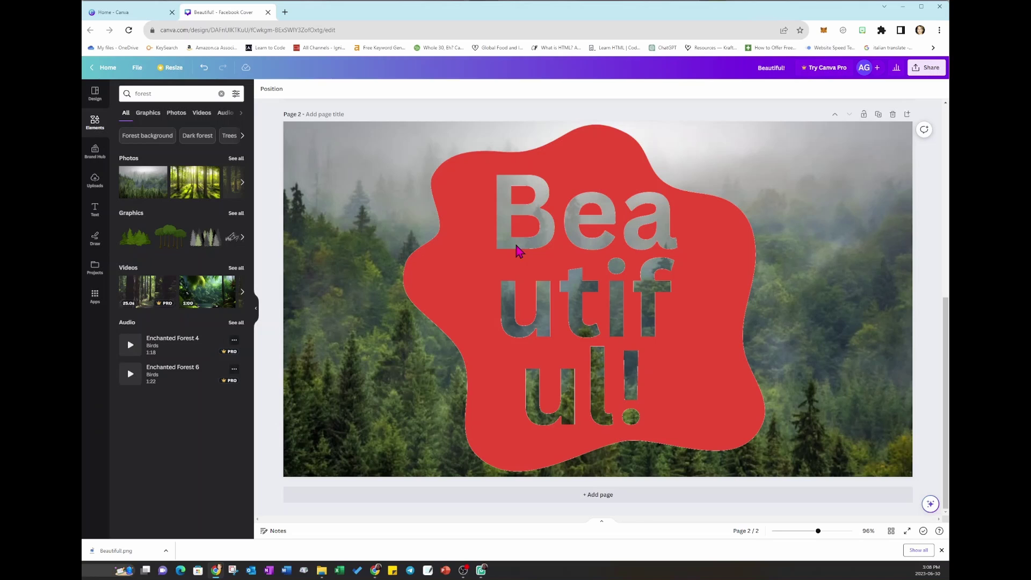
Switch to the "Oh What a Happy Day!" design and compare its original page with the sunflower cutout page
{"action": "left_click", "coordinate": [401, 193]}
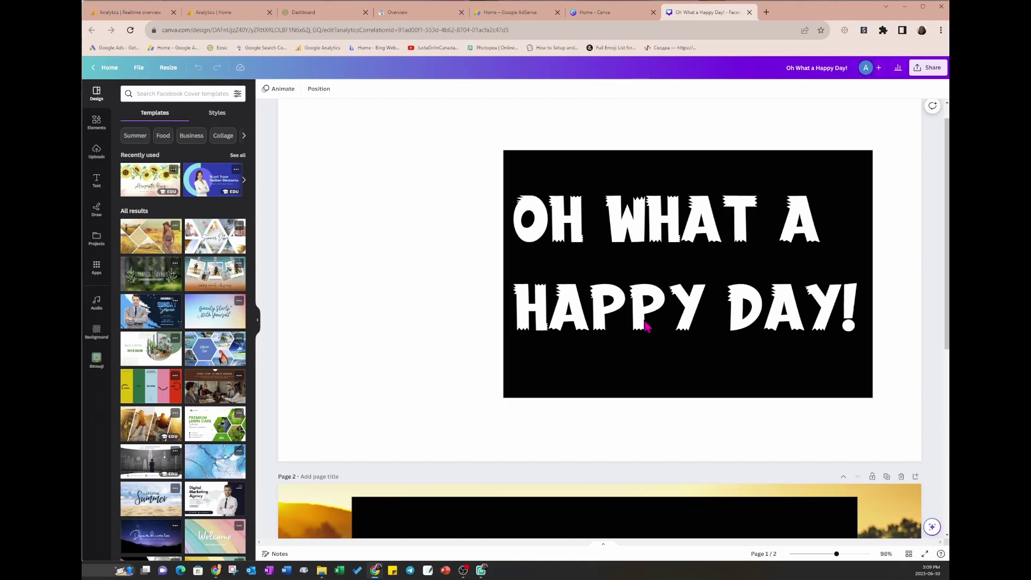
{"action": "scroll", "coordinate": [647, 327], "scroll_direction": "down", "scroll_amount": 1}
{"action": "scroll", "coordinate": [648, 326], "scroll_direction": "down", "scroll_amount": 6}
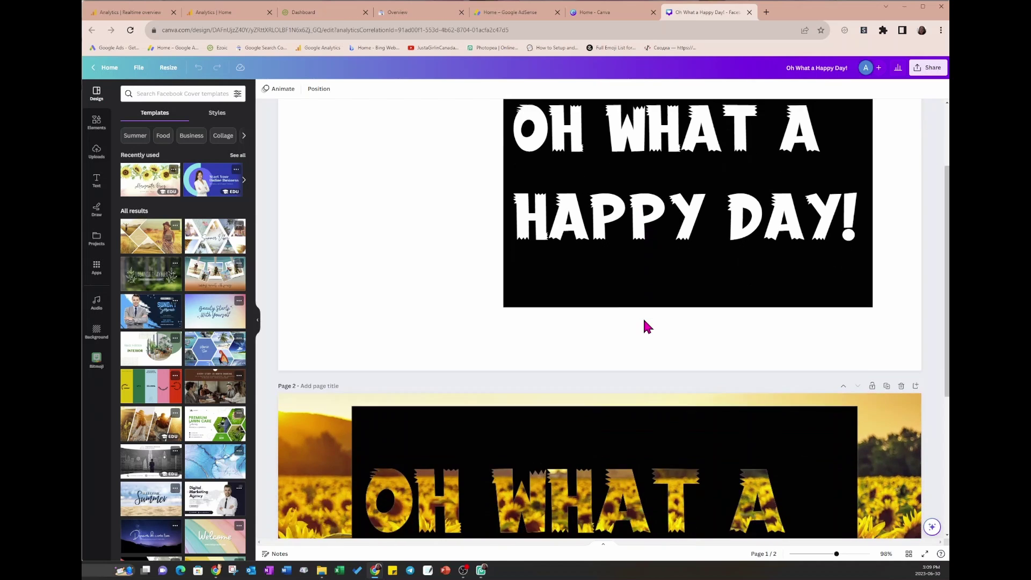
{"action": "scroll", "coordinate": [648, 326], "scroll_direction": "down", "scroll_amount": 1}
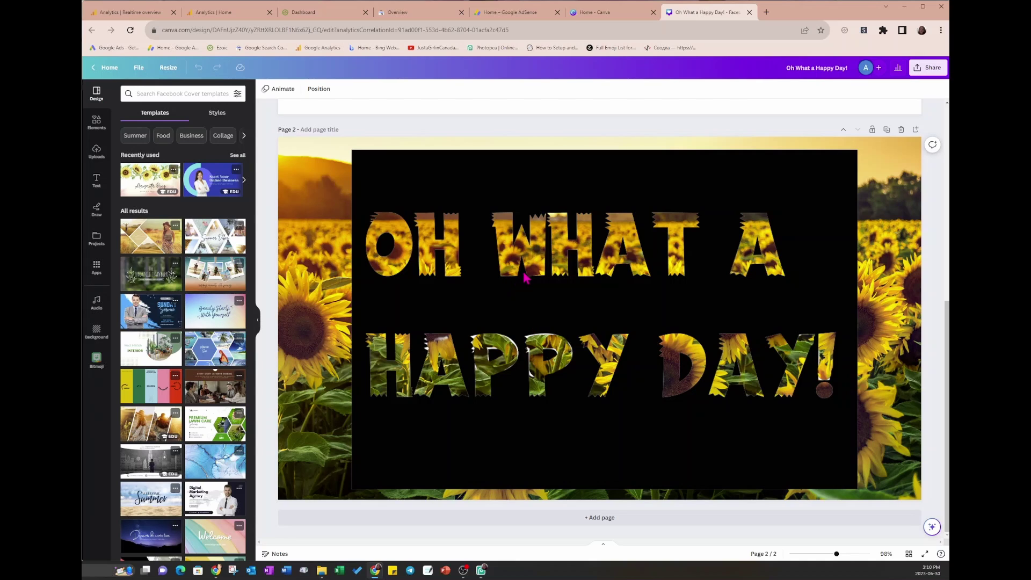
{"action": "scroll", "coordinate": [526, 273], "scroll_direction": "up", "scroll_amount": 6}
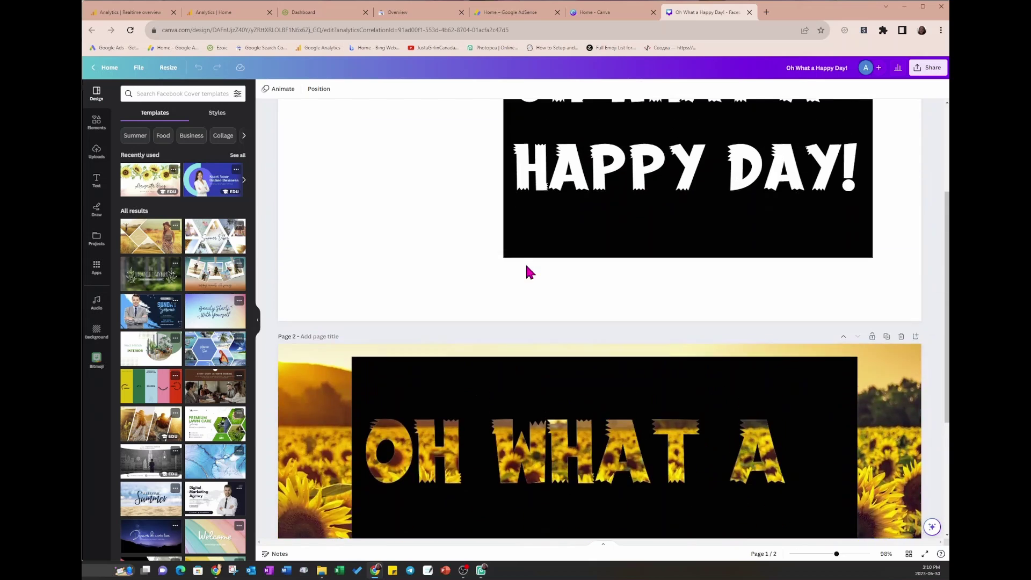
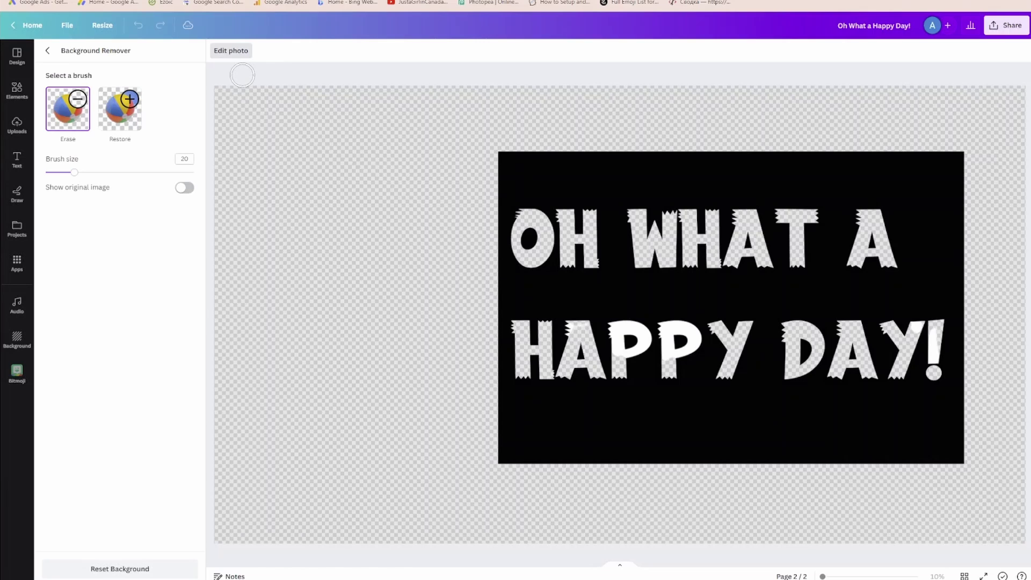
Erase the leftover white in both P's and the exclamation mark of the page 2 cutout with the Background Remover brush at size 10
{"action": "left_click", "coordinate": [47, 51]}
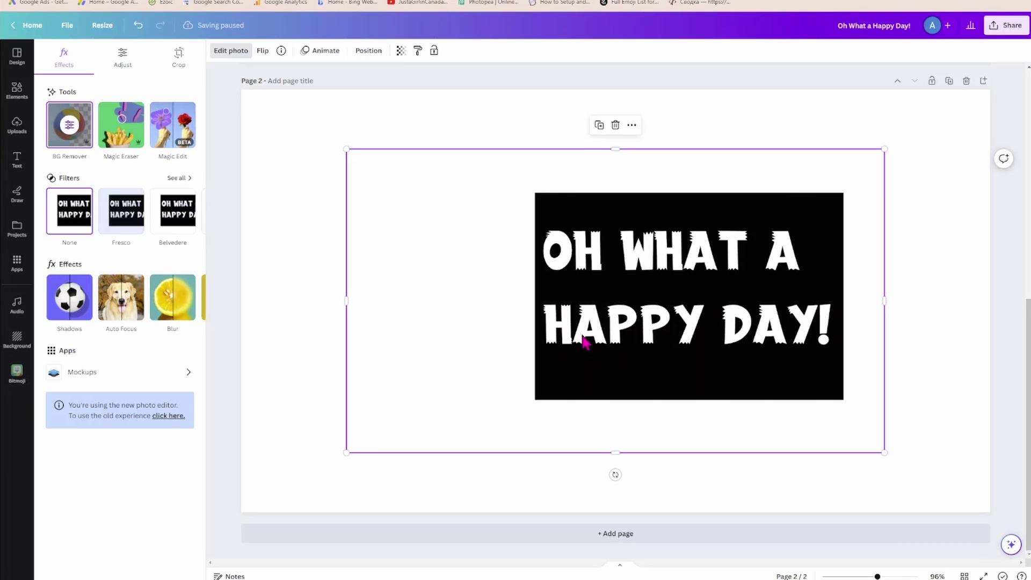
{"action": "left_click", "coordinate": [75, 134]}
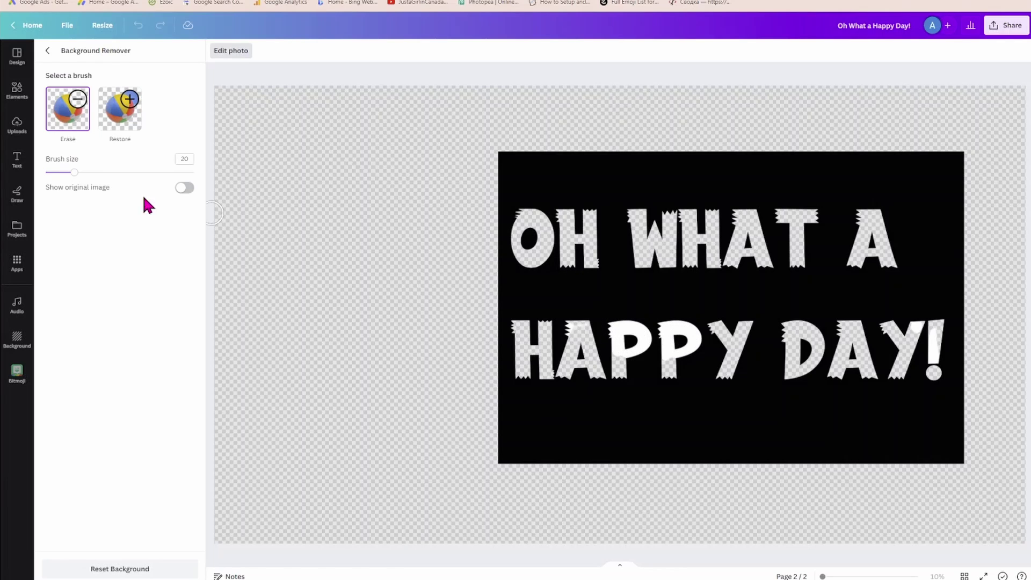
{"action": "left_click_drag", "start_coordinate": [76, 175], "coordinate": [59, 173]}
{"action": "left_click_drag", "start_coordinate": [620, 327], "coordinate": [628, 326]}
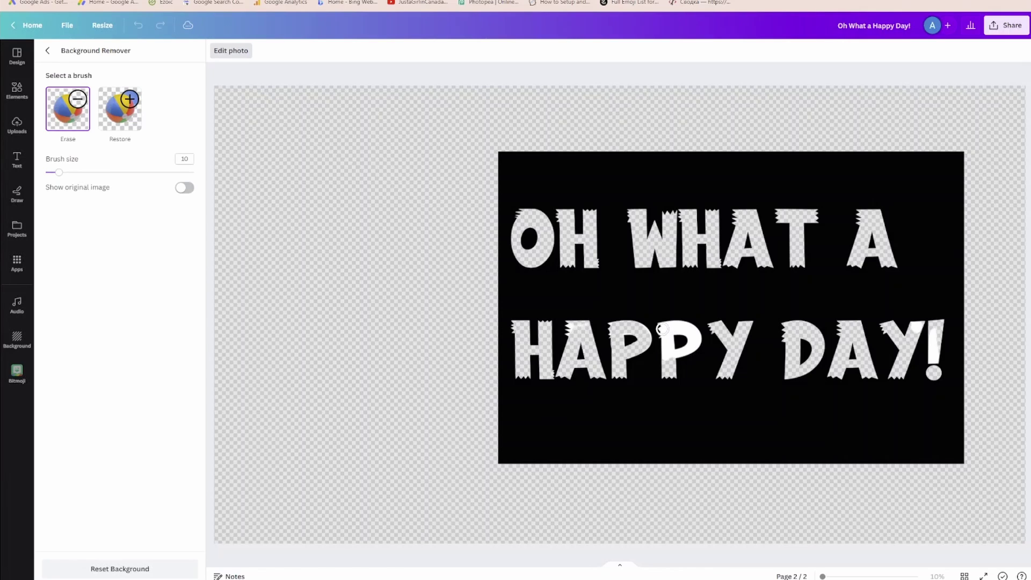
{"action": "left_click_drag", "start_coordinate": [665, 329], "coordinate": [683, 328]}
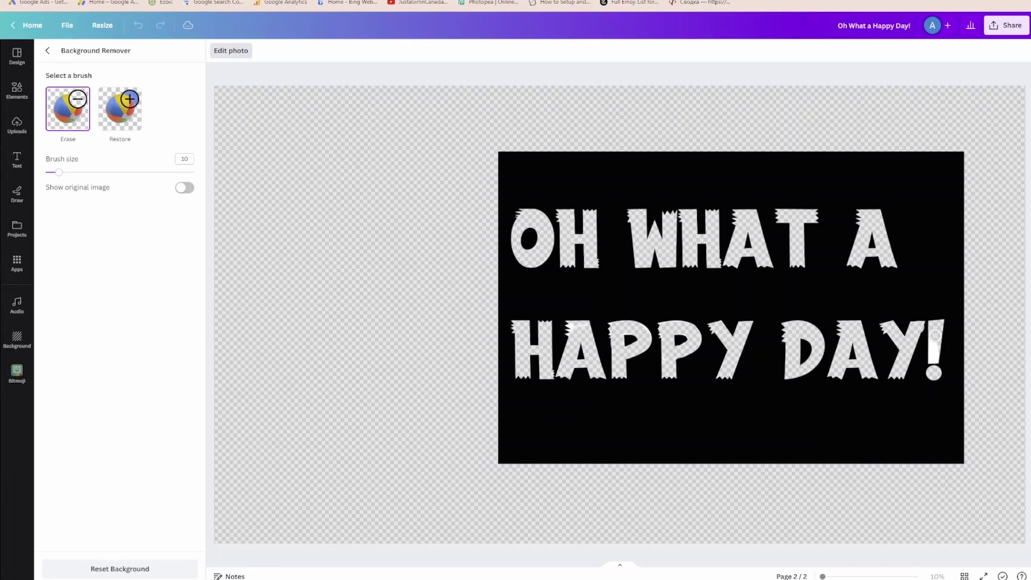
{"action": "left_click_drag", "start_coordinate": [935, 337], "coordinate": [935, 353]}
{"action": "left_click_drag", "start_coordinate": [59, 173], "coordinate": [53, 172]}
{"action": "left_click", "coordinate": [47, 51]}
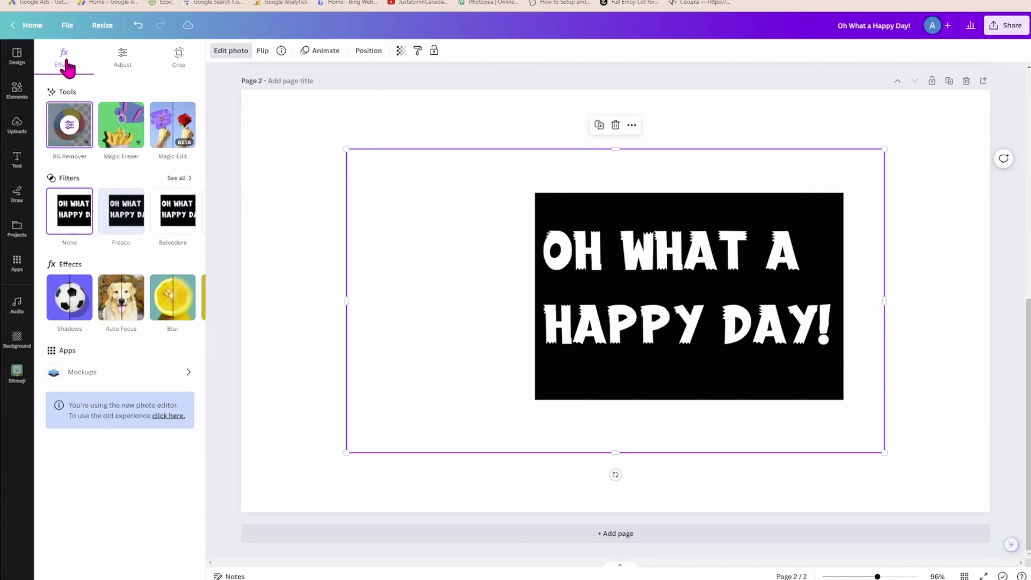
Add the recently used sunflower field photo to page 2 and set it as the page background
{"action": "left_click", "coordinate": [266, 108]}
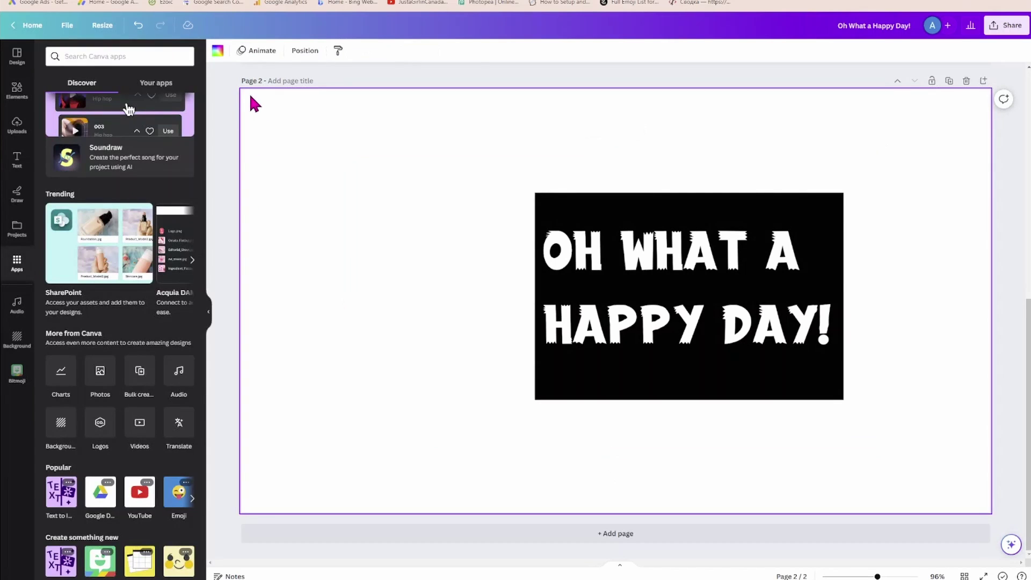
{"action": "left_click", "coordinate": [21, 97]}
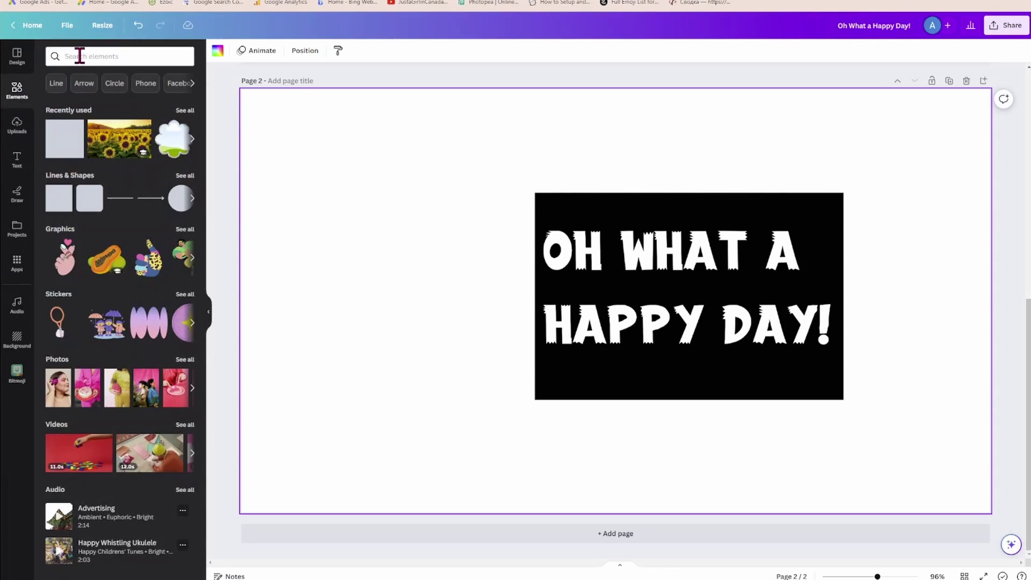
{"action": "left_click", "coordinate": [109, 136]}
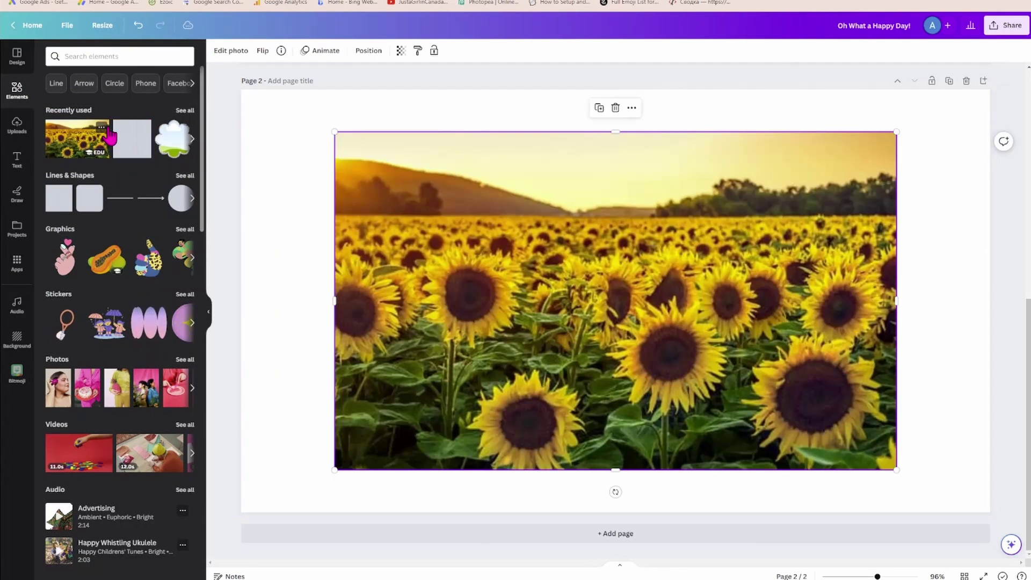
{"action": "right_click", "coordinate": [418, 205]}
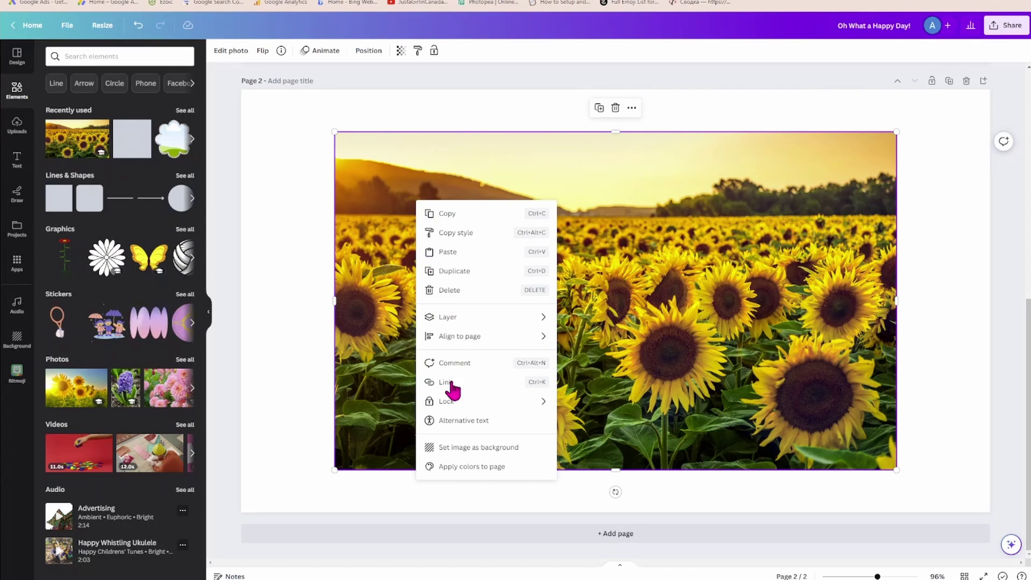
{"action": "left_click", "coordinate": [450, 448]}
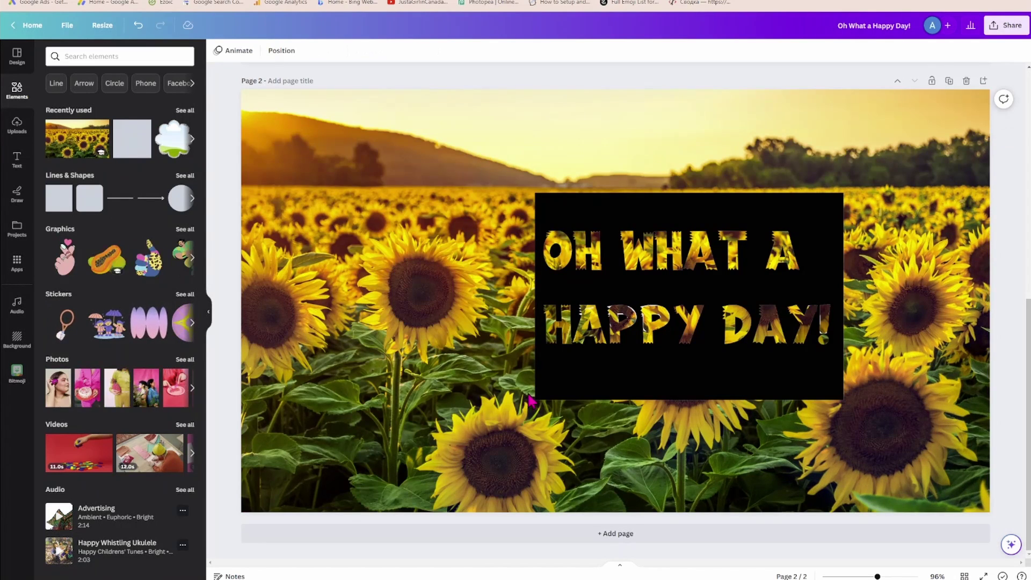
Enlarge the black "Oh What a Happy Day!" cutout to about 1,640 wide and reposition it over the sunflowers
{"action": "left_click", "coordinate": [617, 279]}
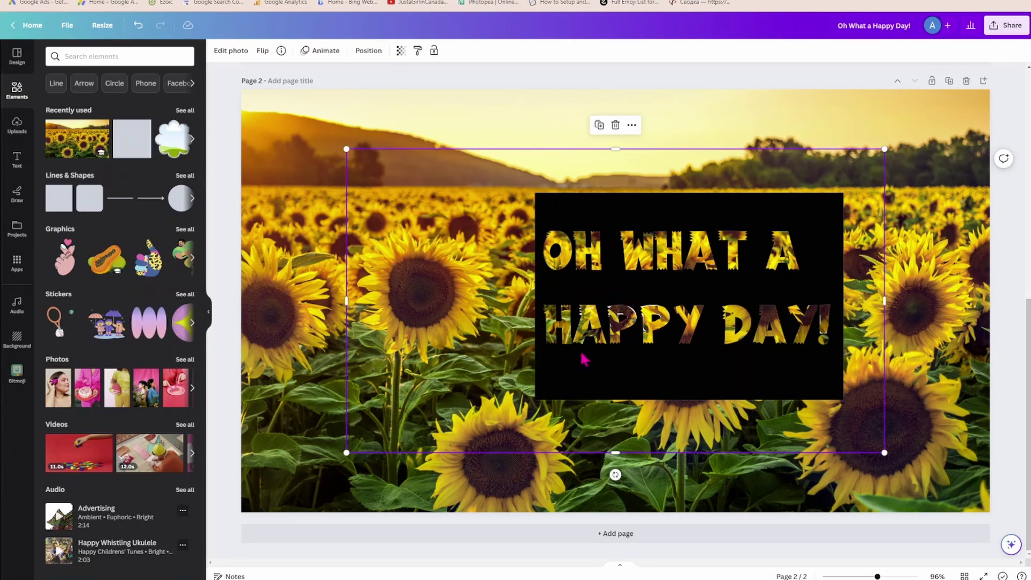
{"action": "left_click_drag", "start_coordinate": [616, 455], "coordinate": [618, 561]}
{"action": "left_click_drag", "start_coordinate": [616, 152], "coordinate": [618, 11]}
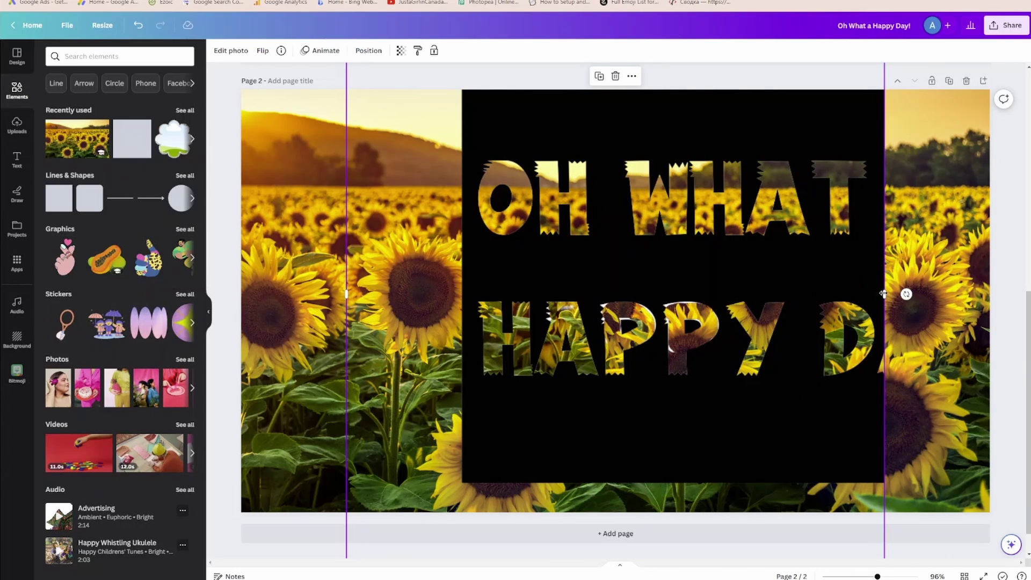
{"action": "left_click_drag", "start_coordinate": [885, 295], "coordinate": [990, 305]}
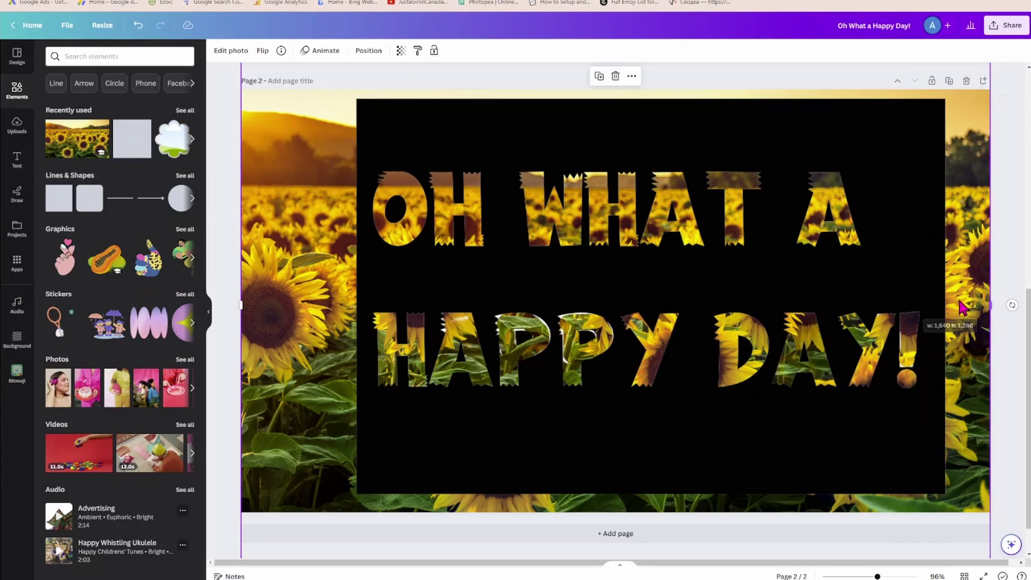
{"action": "left_click_drag", "start_coordinate": [364, 288], "coordinate": [430, 295]}
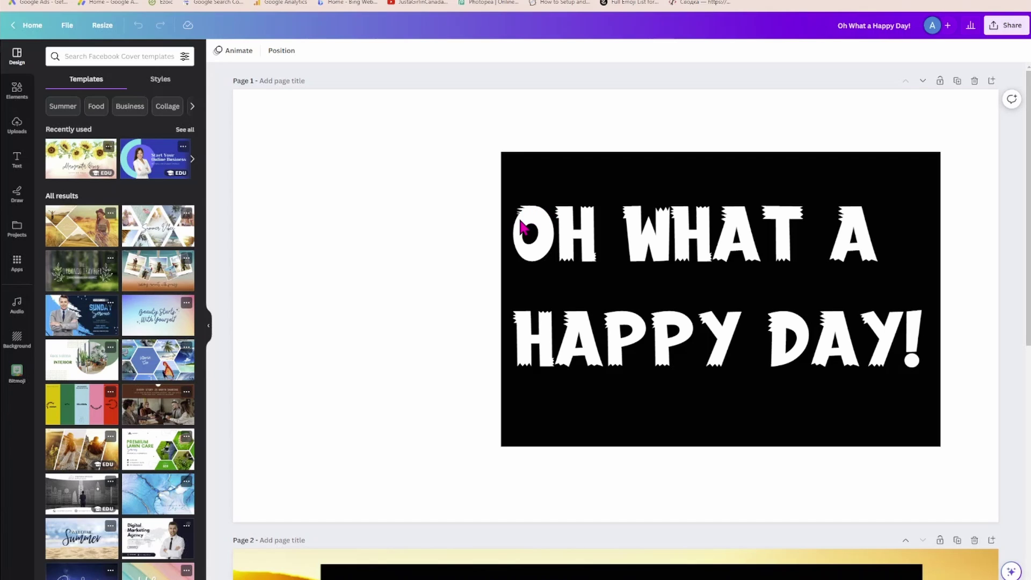
Change the "Oh What a Happy Day!" text on page 1 to the Bright font at size 144
{"action": "left_click", "coordinate": [553, 237]}
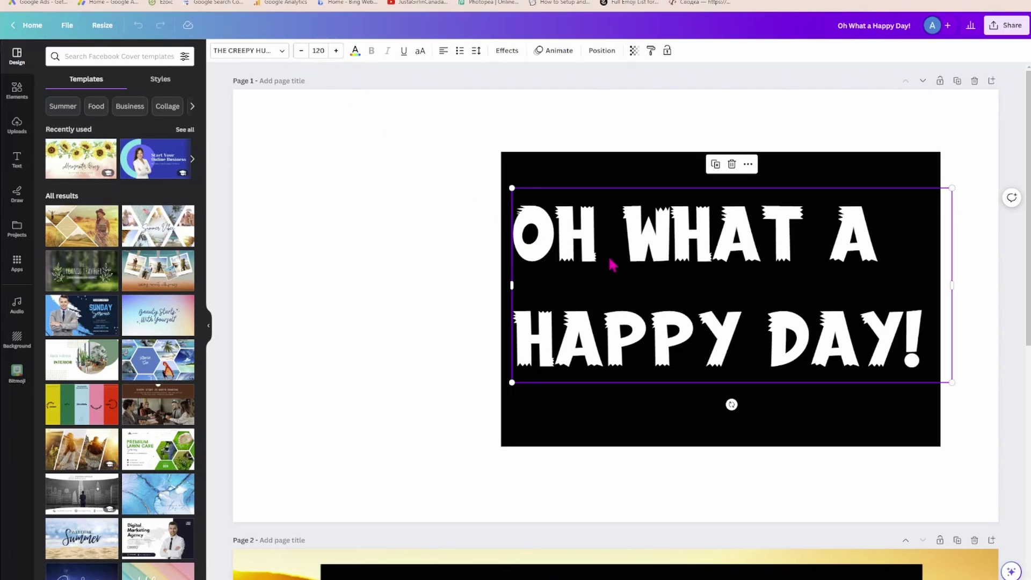
{"action": "scroll", "coordinate": [614, 260], "scroll_direction": "down", "scroll_amount": 8}
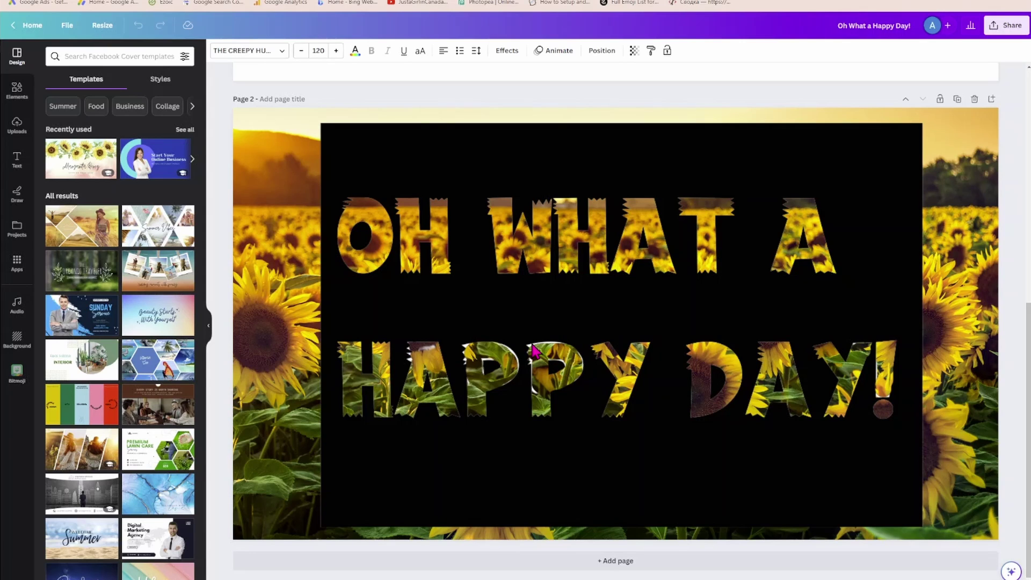
{"action": "scroll", "coordinate": [534, 350], "scroll_direction": "up", "scroll_amount": 8}
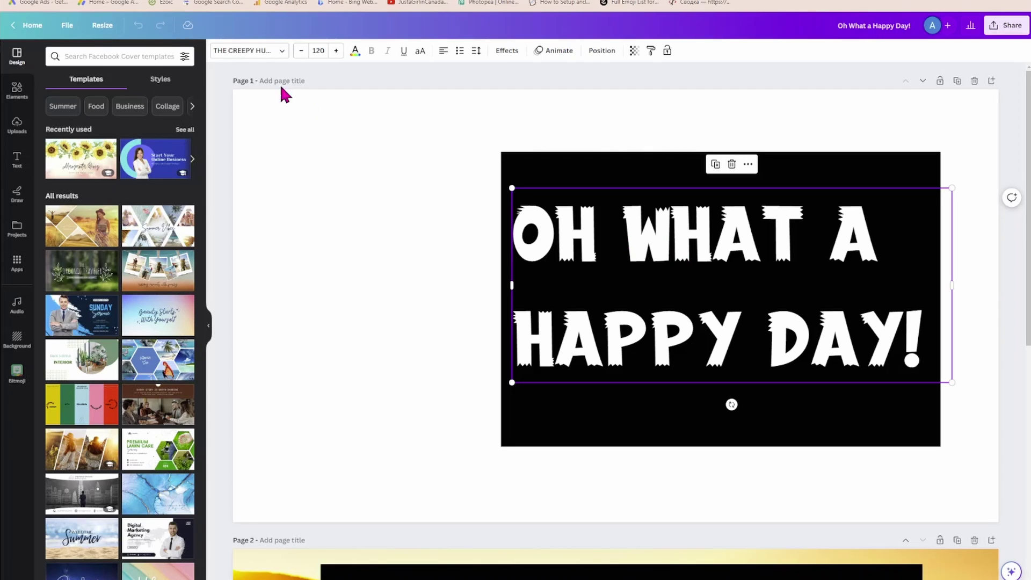
{"action": "left_click", "coordinate": [281, 53]}
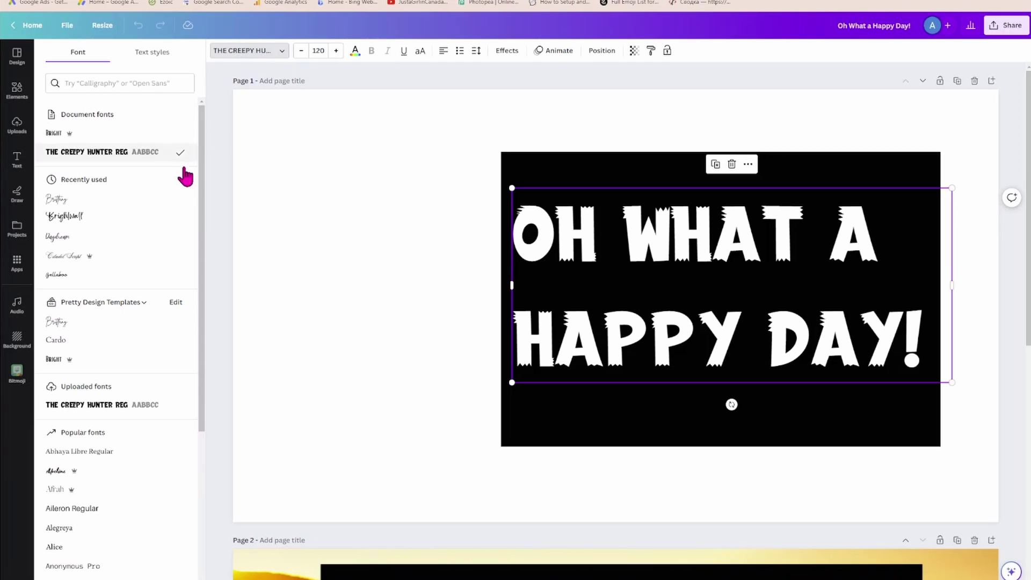
{"action": "left_click", "coordinate": [54, 360]}
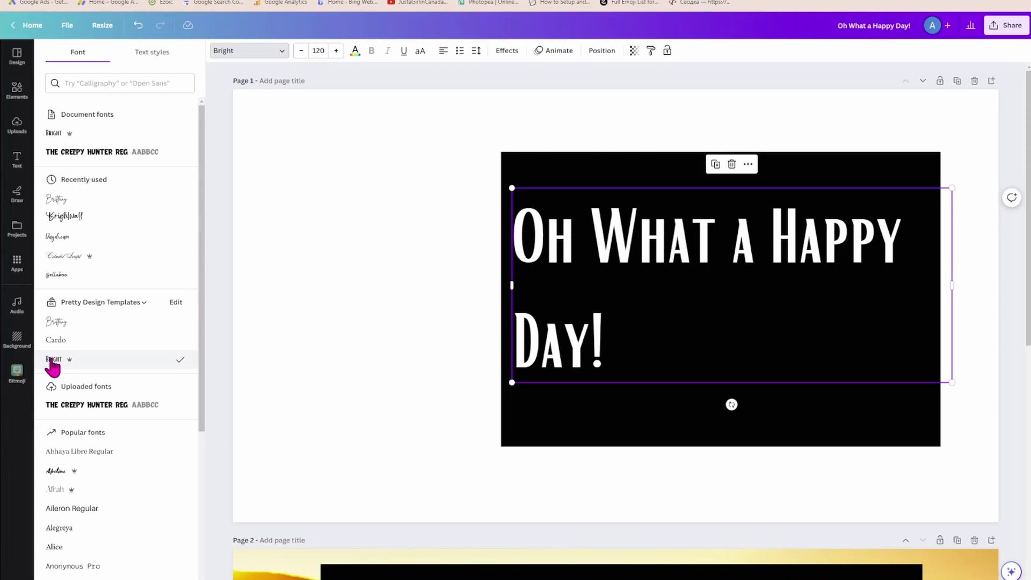
{"action": "left_click", "coordinate": [323, 51]}
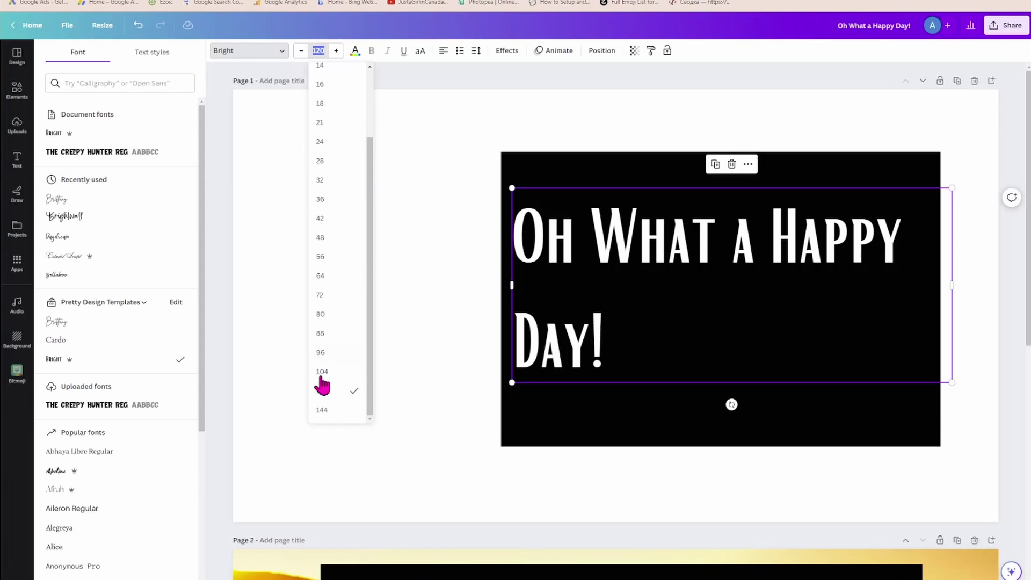
{"action": "left_click", "coordinate": [322, 409]}
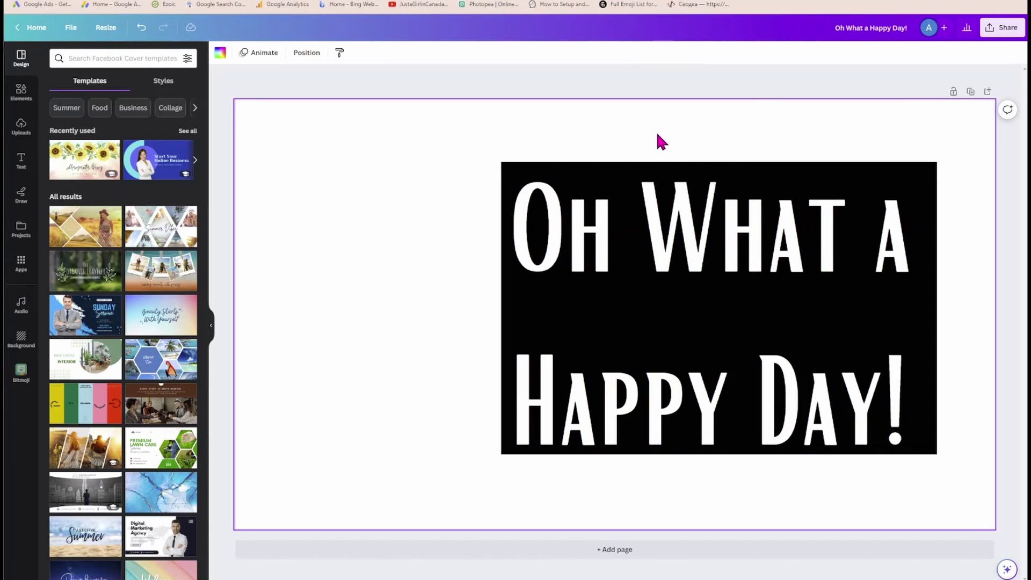
Download the restyled "Oh What a Happy Day!" design as a PNG at size 1
{"action": "left_click", "coordinate": [990, 30]}
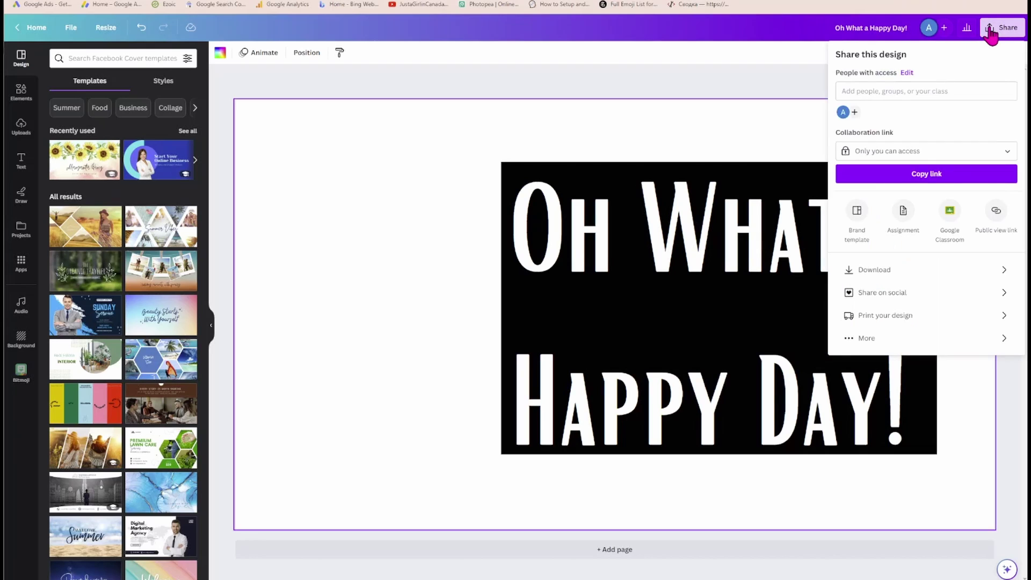
{"action": "left_click", "coordinate": [862, 278]}
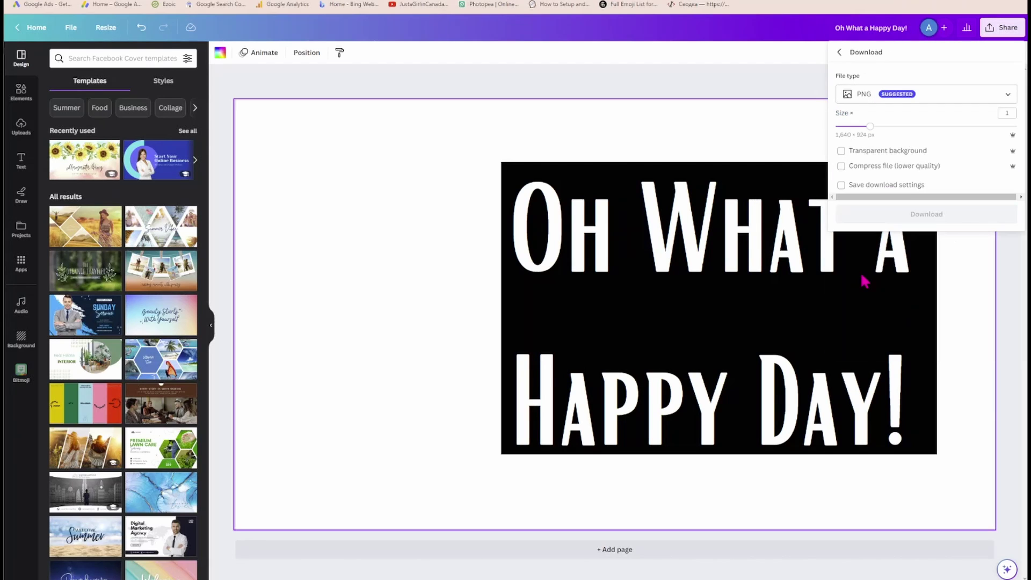
{"action": "left_click", "coordinate": [918, 217]}
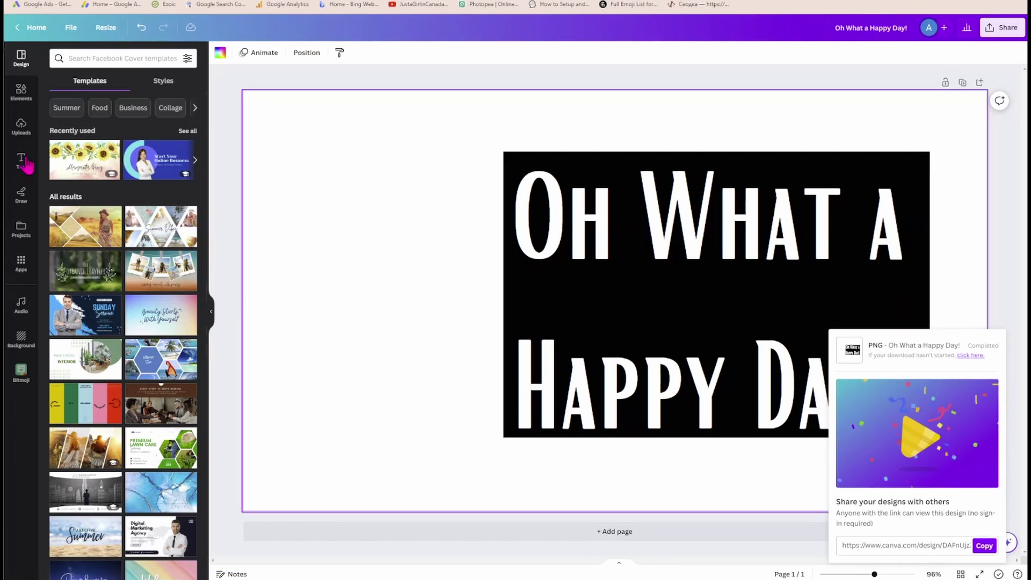
Upload the file "Oh What a Happy Day! (1).png" to the design's uploads
{"action": "left_click", "coordinate": [21, 126]}
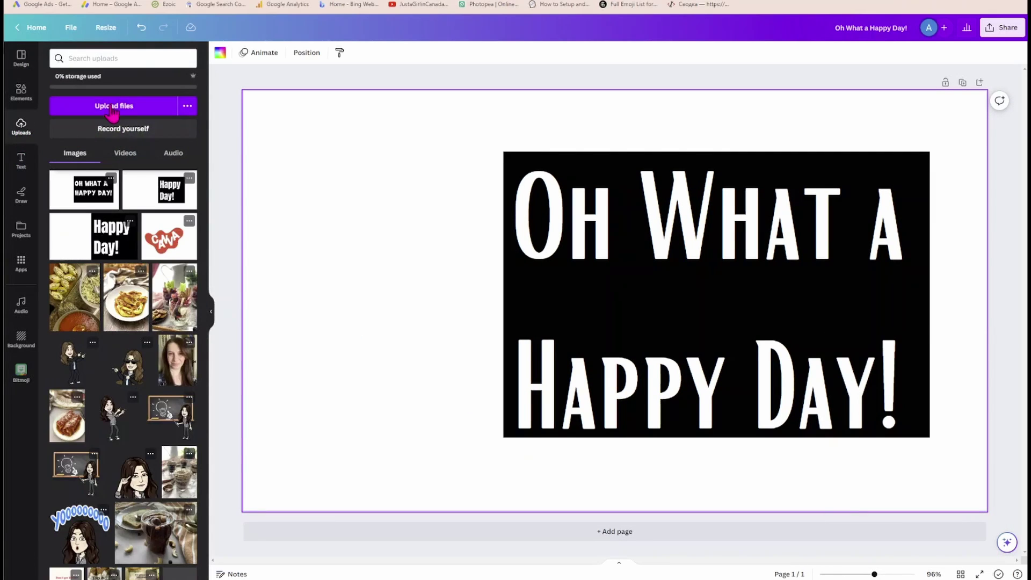
{"action": "left_click", "coordinate": [113, 107]}
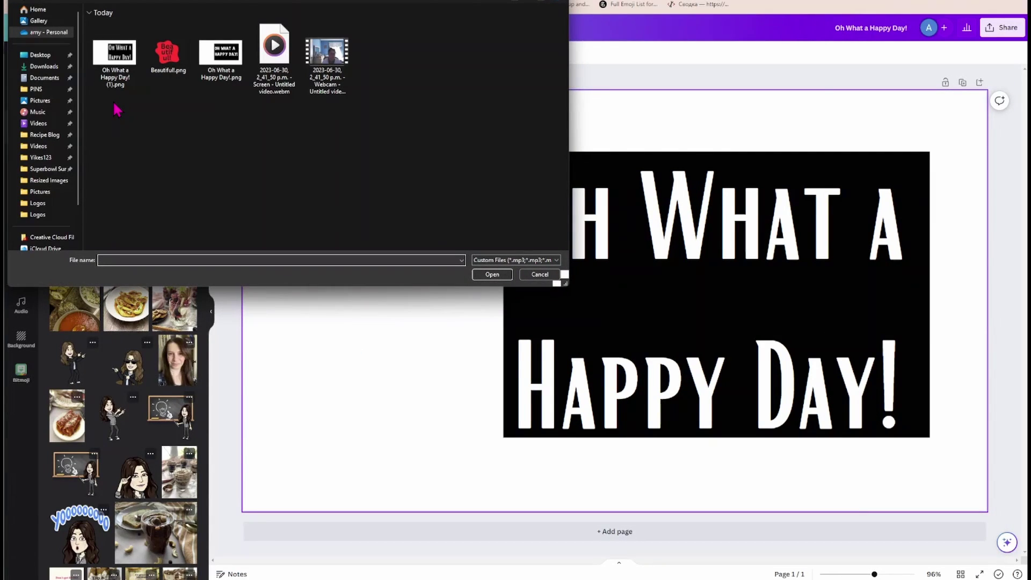
{"action": "left_click", "coordinate": [116, 63]}
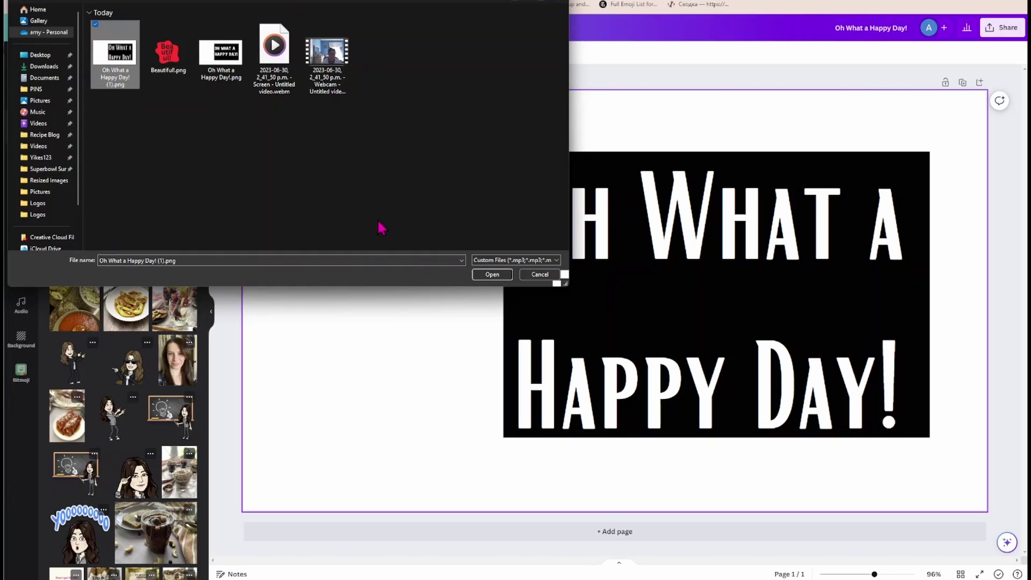
{"action": "left_click", "coordinate": [491, 276]}
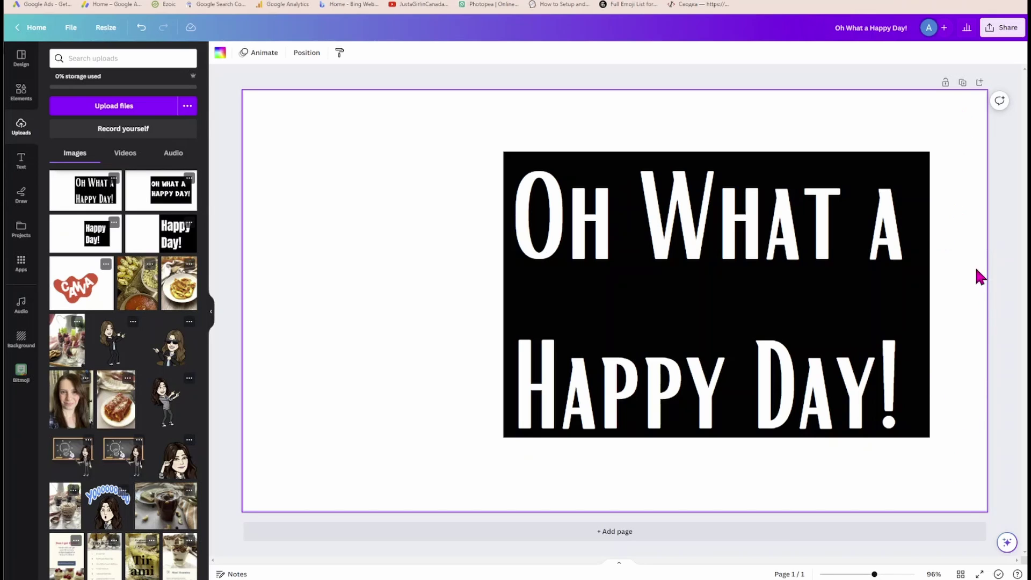
Add a blank second page and place the newly uploaded "Oh What a Happy Day!" image on it
{"action": "left_click", "coordinate": [611, 533]}
{"action": "left_click", "coordinate": [75, 202]}
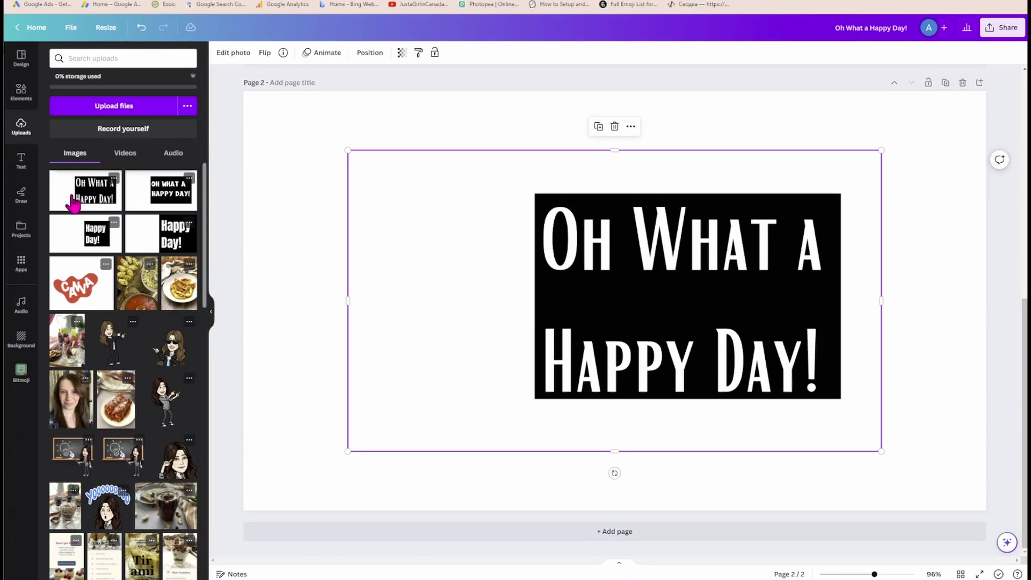
{"action": "left_click", "coordinate": [392, 128]}
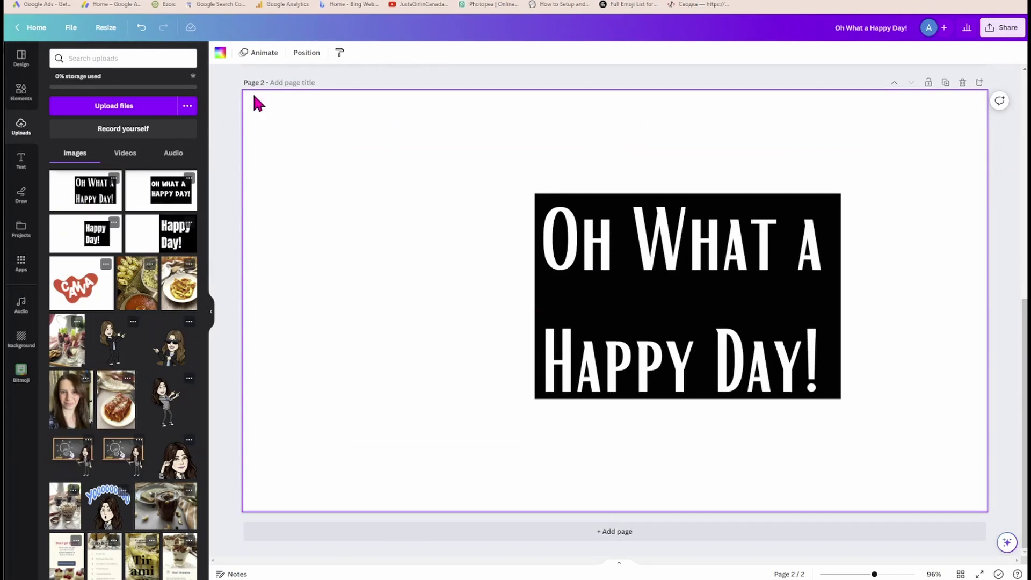
Remove the white background and lettering from the page 2 image with Background Remover and open its brush settings
{"action": "left_click", "coordinate": [21, 91]}
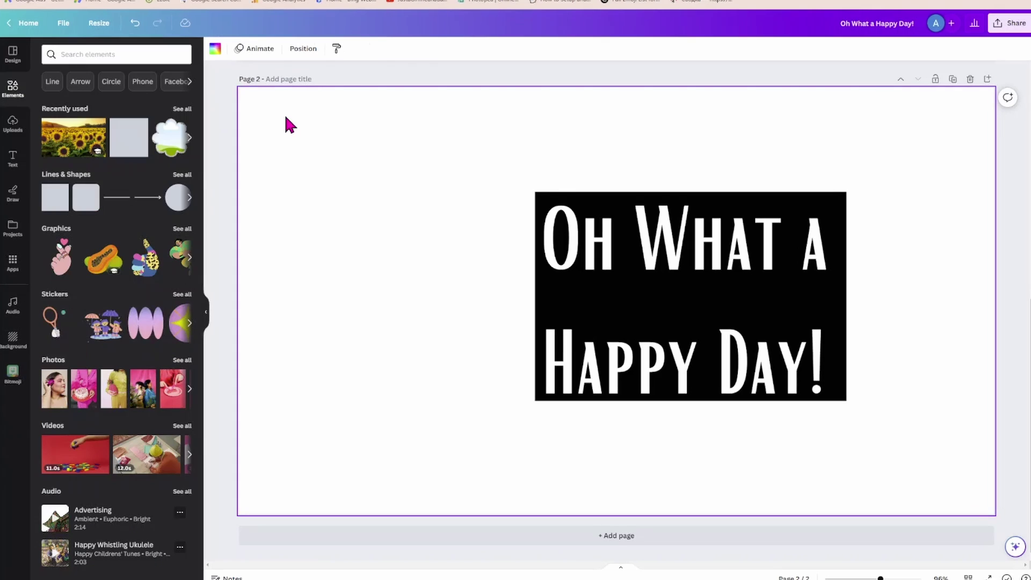
{"action": "left_click", "coordinate": [576, 278]}
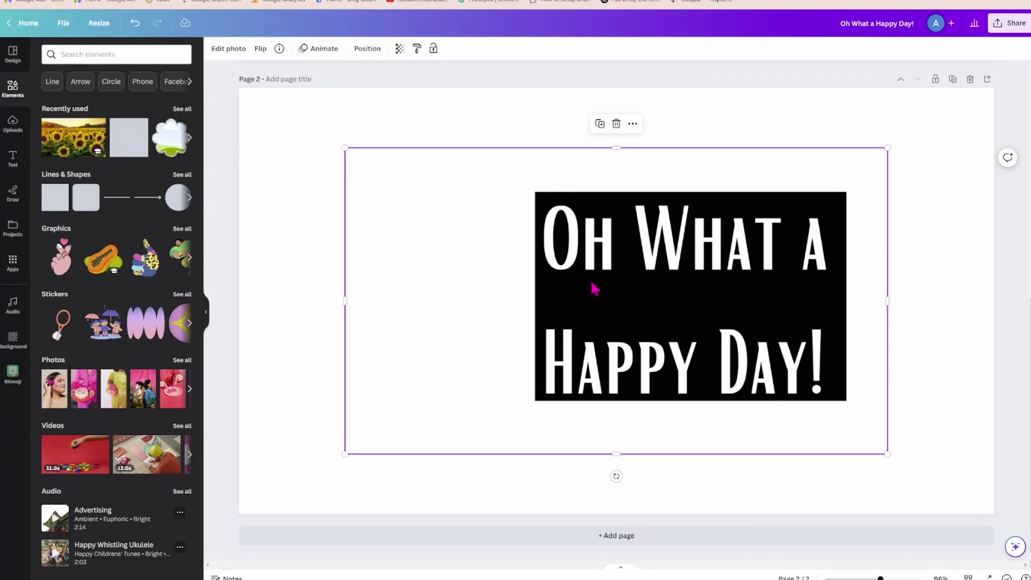
{"action": "left_click", "coordinate": [230, 51]}
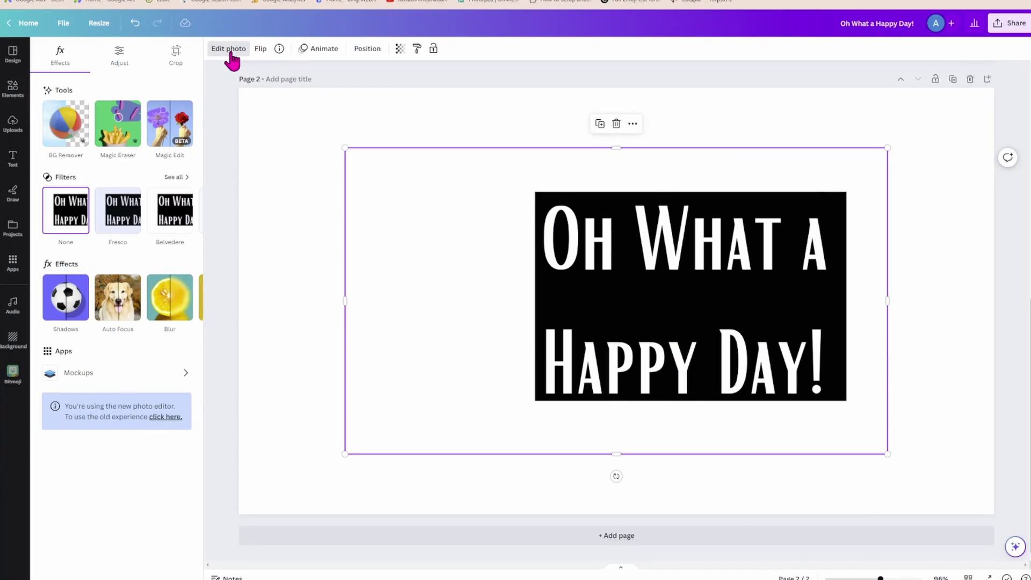
{"action": "left_click", "coordinate": [75, 130]}
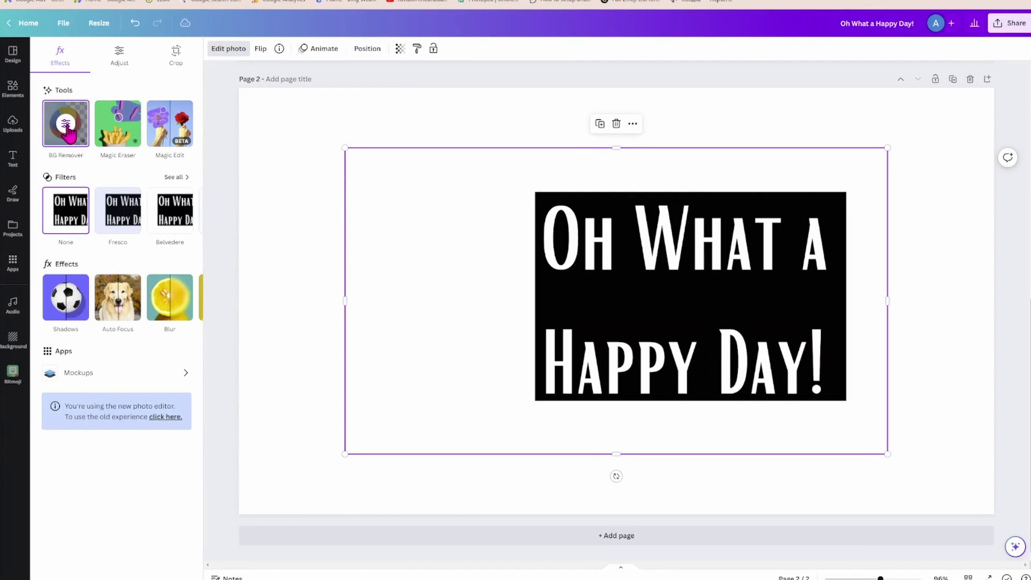
{"action": "left_click", "coordinate": [68, 129]}
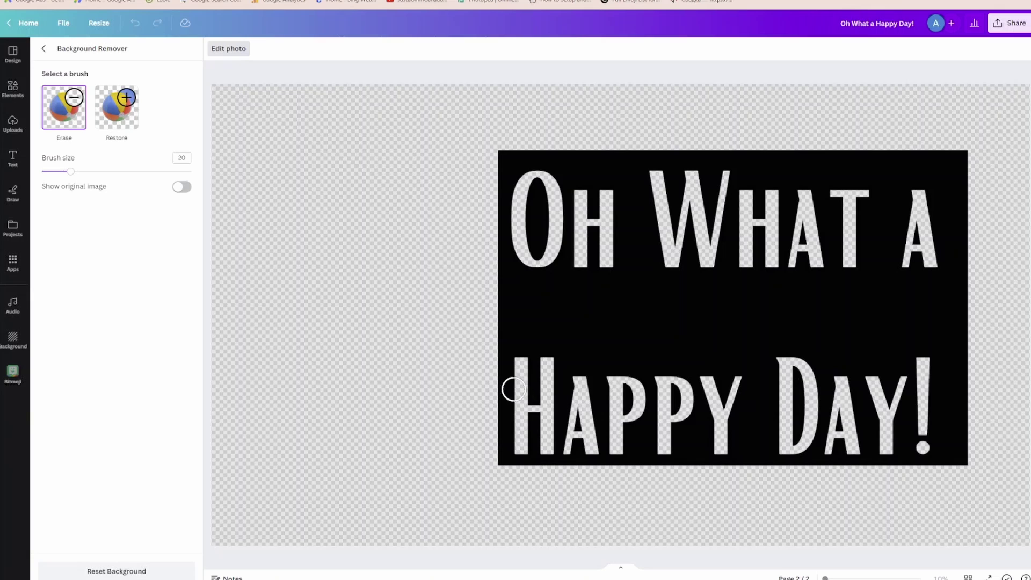
Leave the brush settings, add the recently used sunflower field photo to page 2 and set it as the page background
{"action": "left_click", "coordinate": [44, 50]}
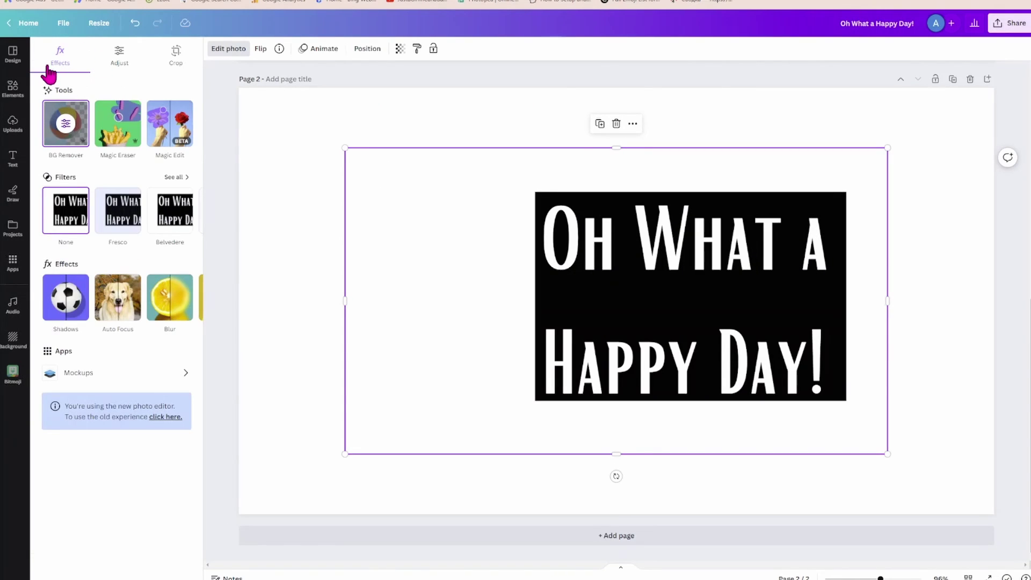
{"action": "left_click", "coordinate": [12, 89]}
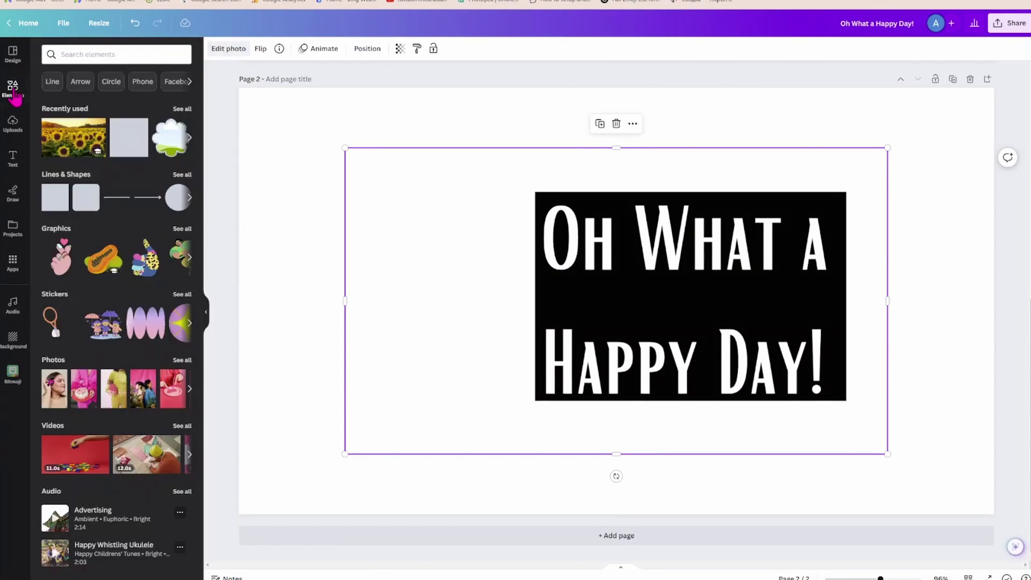
{"action": "left_click", "coordinate": [76, 144]}
{"action": "right_click", "coordinate": [626, 210]}
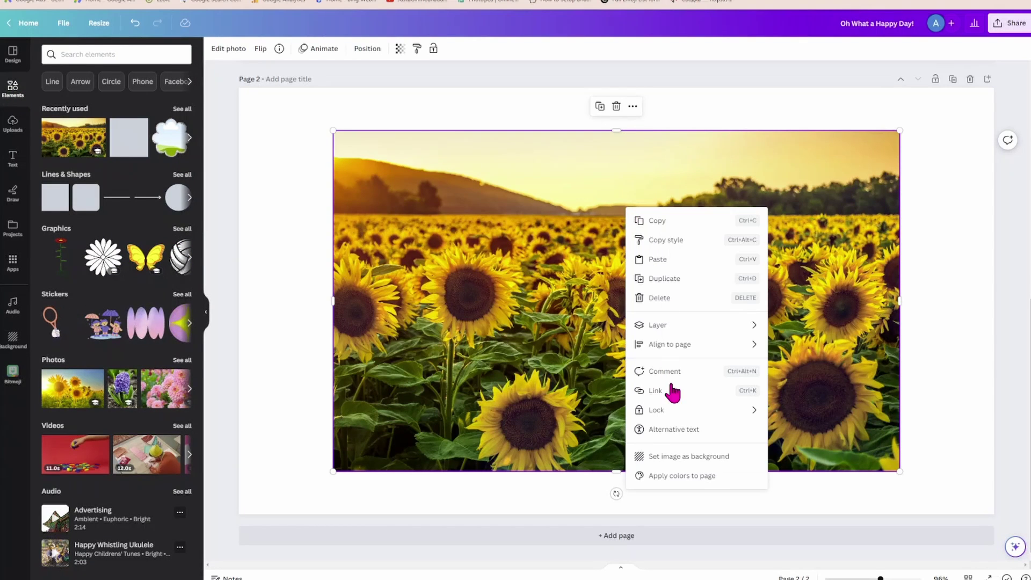
{"action": "left_click", "coordinate": [673, 458]}
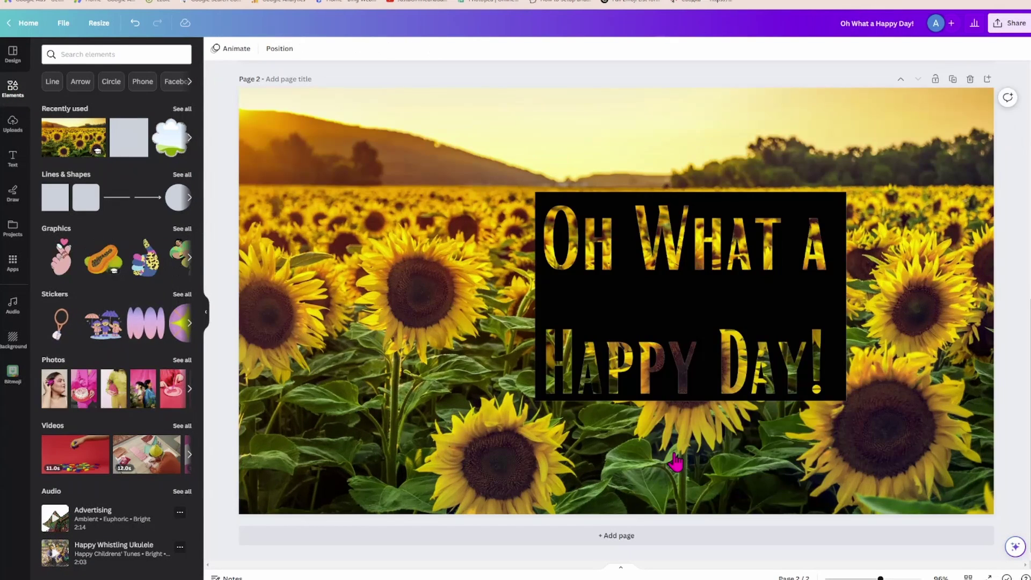
Enlarge the black "Oh What a Happy Day!" cutout and center it over the sunflower background on page 2
{"action": "left_click", "coordinate": [630, 304]}
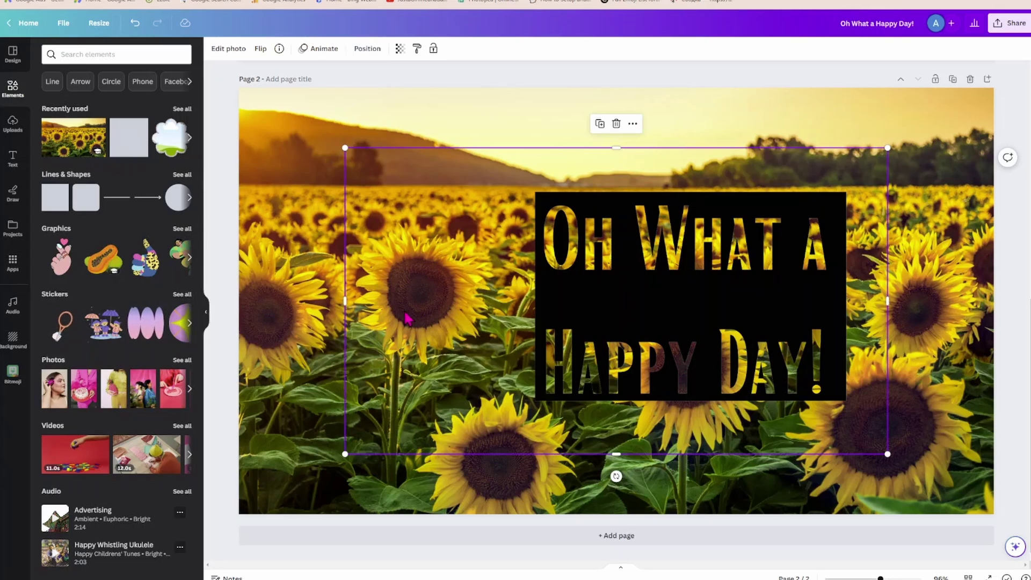
{"action": "left_click_drag", "start_coordinate": [345, 147], "coordinate": [143, 134]}
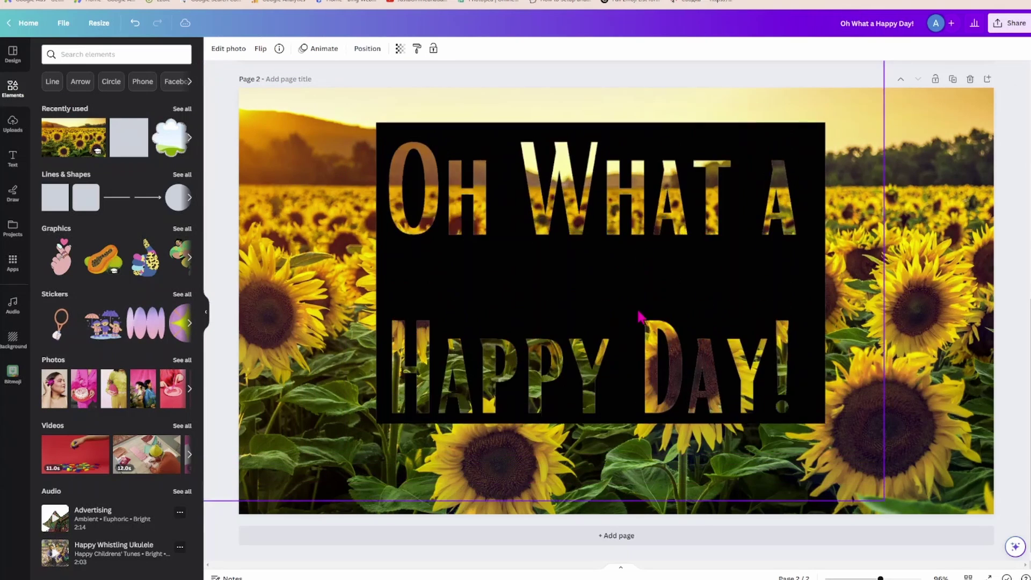
{"action": "left_click_drag", "start_coordinate": [639, 317], "coordinate": [659, 346]}
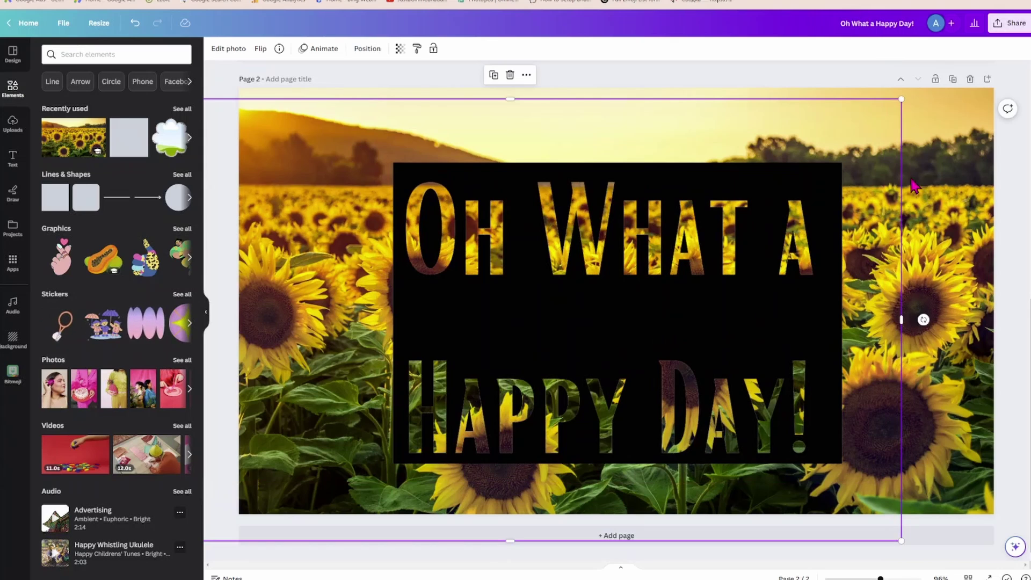
{"action": "left_click_drag", "start_coordinate": [927, 319], "coordinate": [975, 329]}
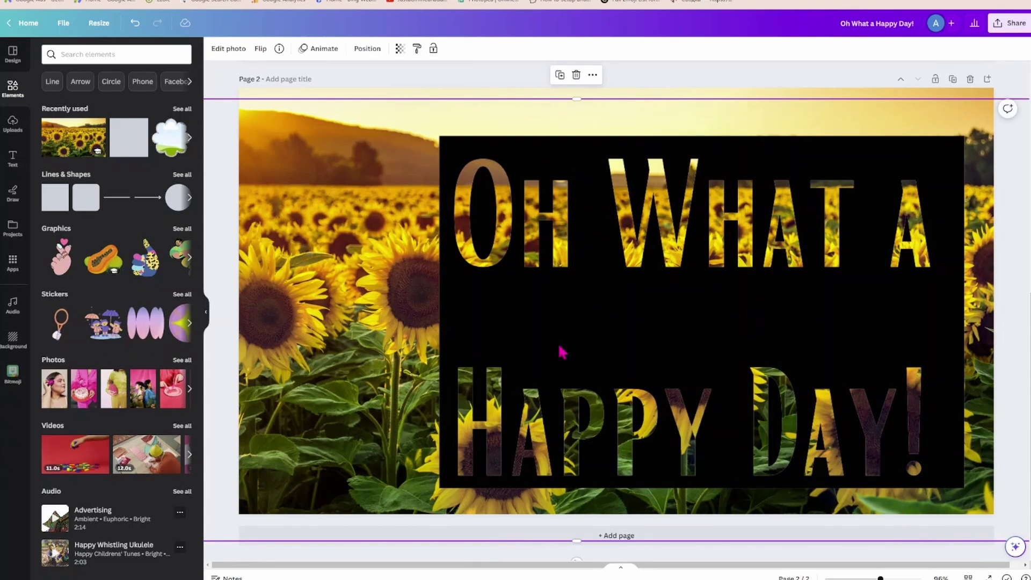
{"action": "left_click_drag", "start_coordinate": [626, 338], "coordinate": [544, 334]}
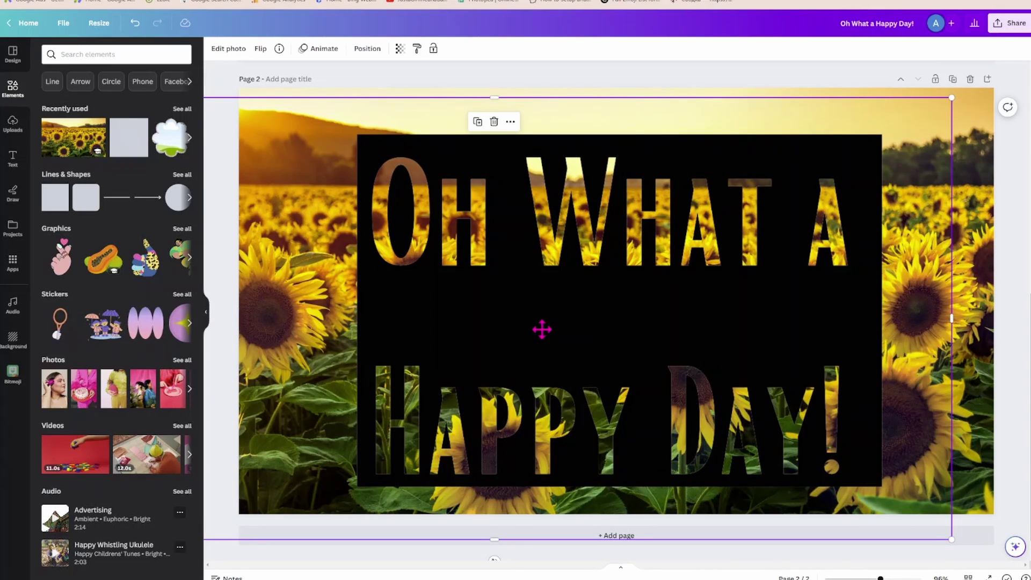
{"action": "left_click", "coordinate": [627, 75]}
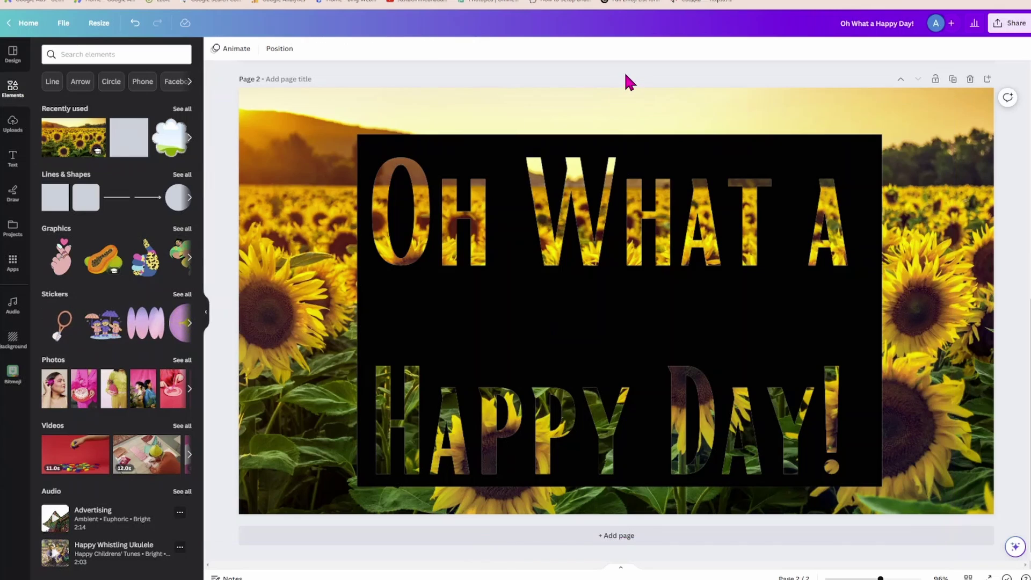